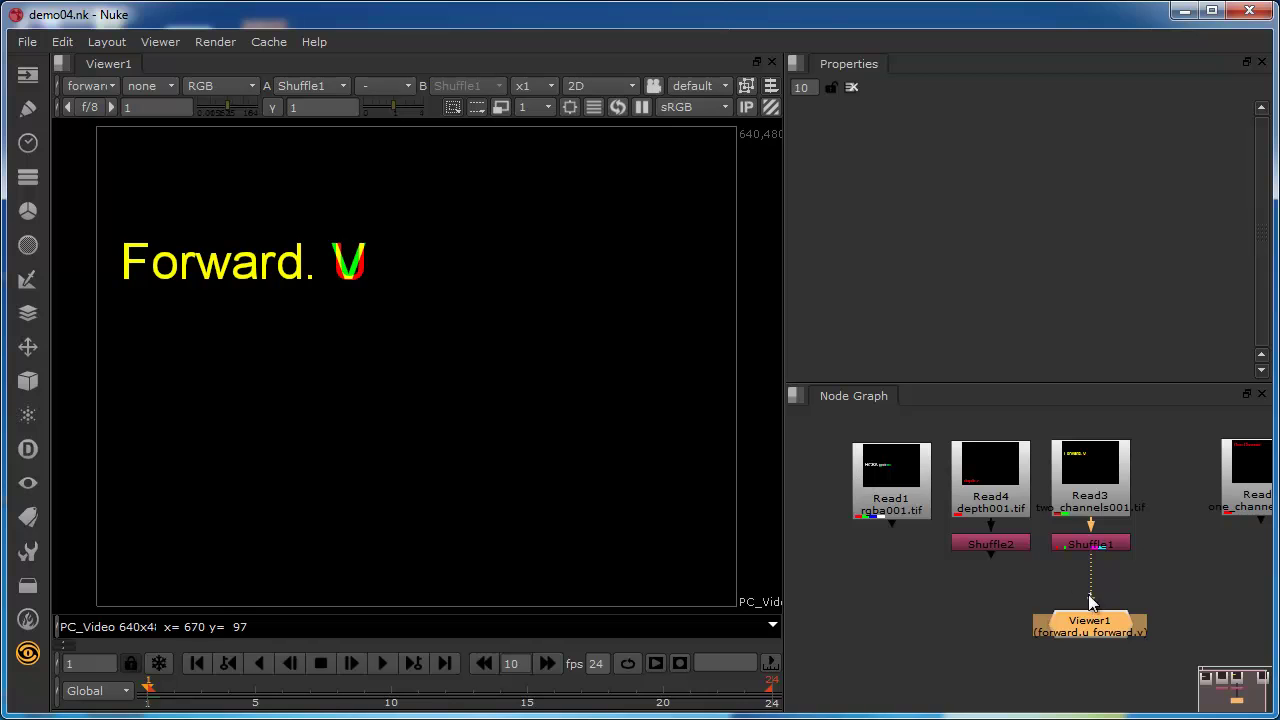
# Move Viewer1's input from Shuffle1 to Shuffle2 on the depth001.tif branch
pyautogui.moveTo(1091, 585); pyautogui.dragTo(1006, 543)
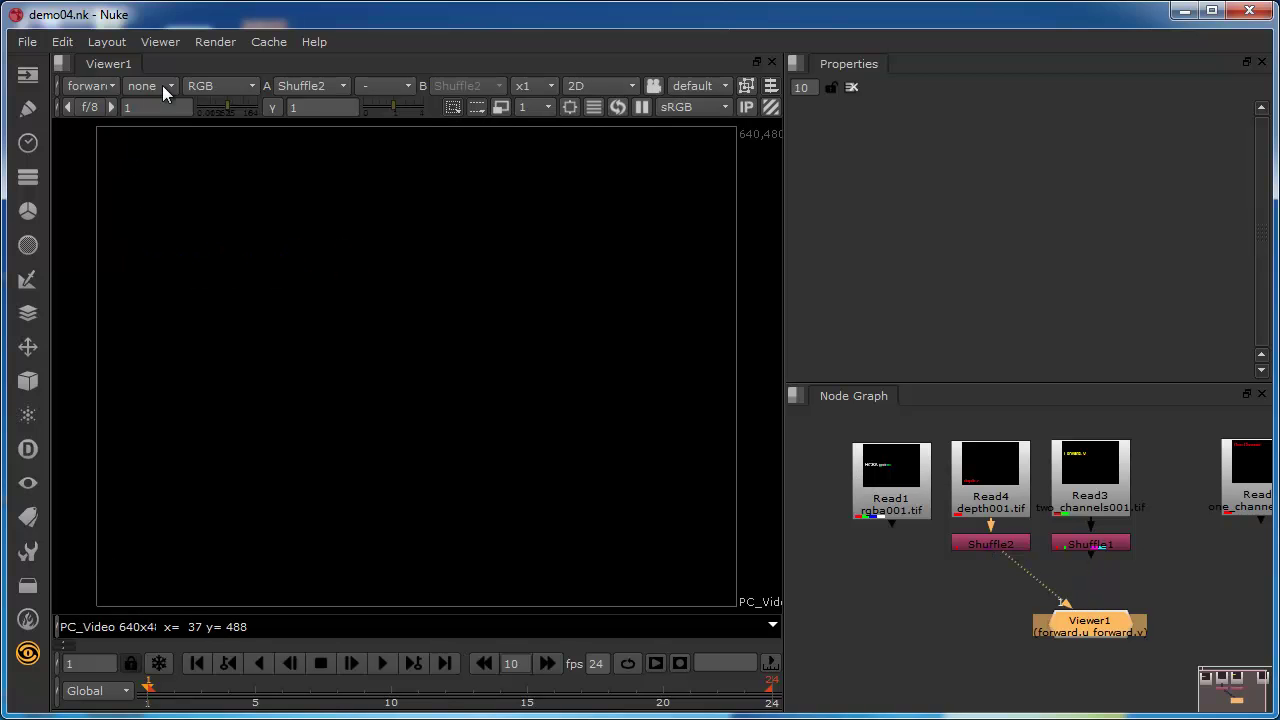
# Set the viewer layer to rgba and view Read1 in Viewer1
pyautogui.click(93, 91)
pyautogui.click(97, 112)
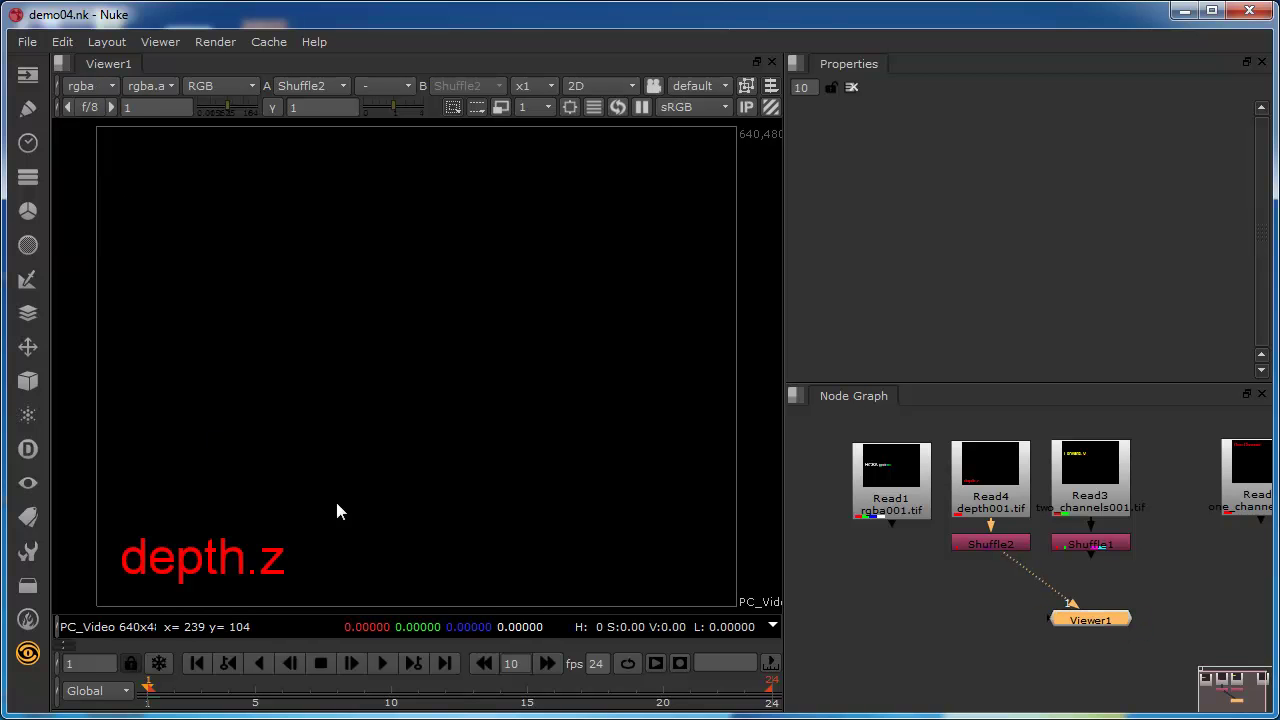
pyautogui.moveTo(1071, 624); pyautogui.dragTo(990, 600)
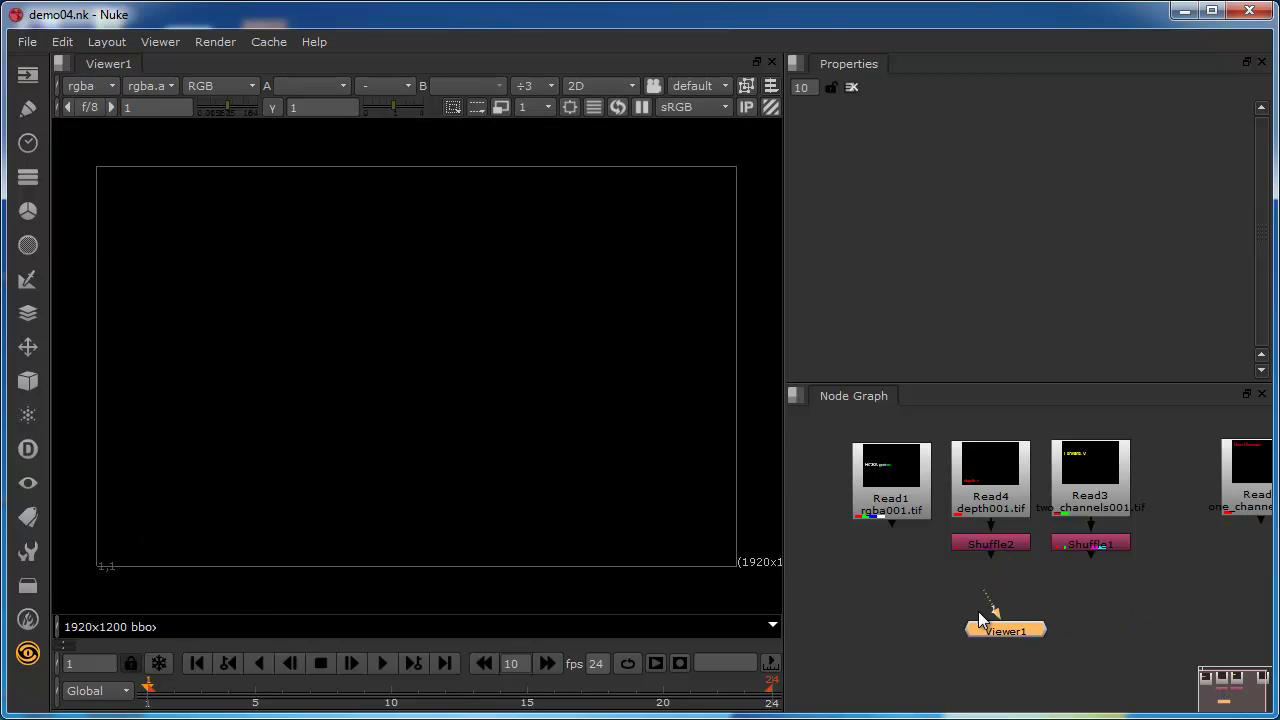
pyautogui.press('1')
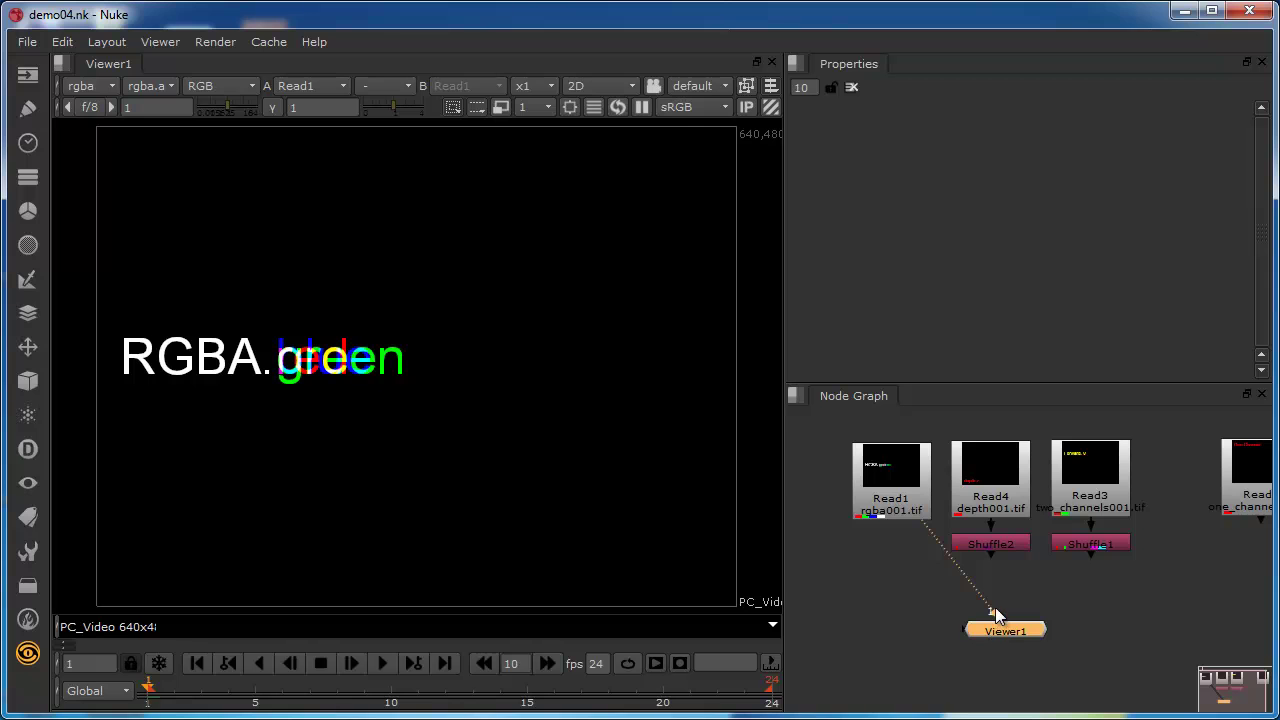
# Reconnect Viewer1 to Shuffle2 and place it directly under Shuffle2
pyautogui.moveTo(995, 617); pyautogui.dragTo(931, 571)
pyautogui.moveTo(990, 632); pyautogui.dragTo(1017, 643)
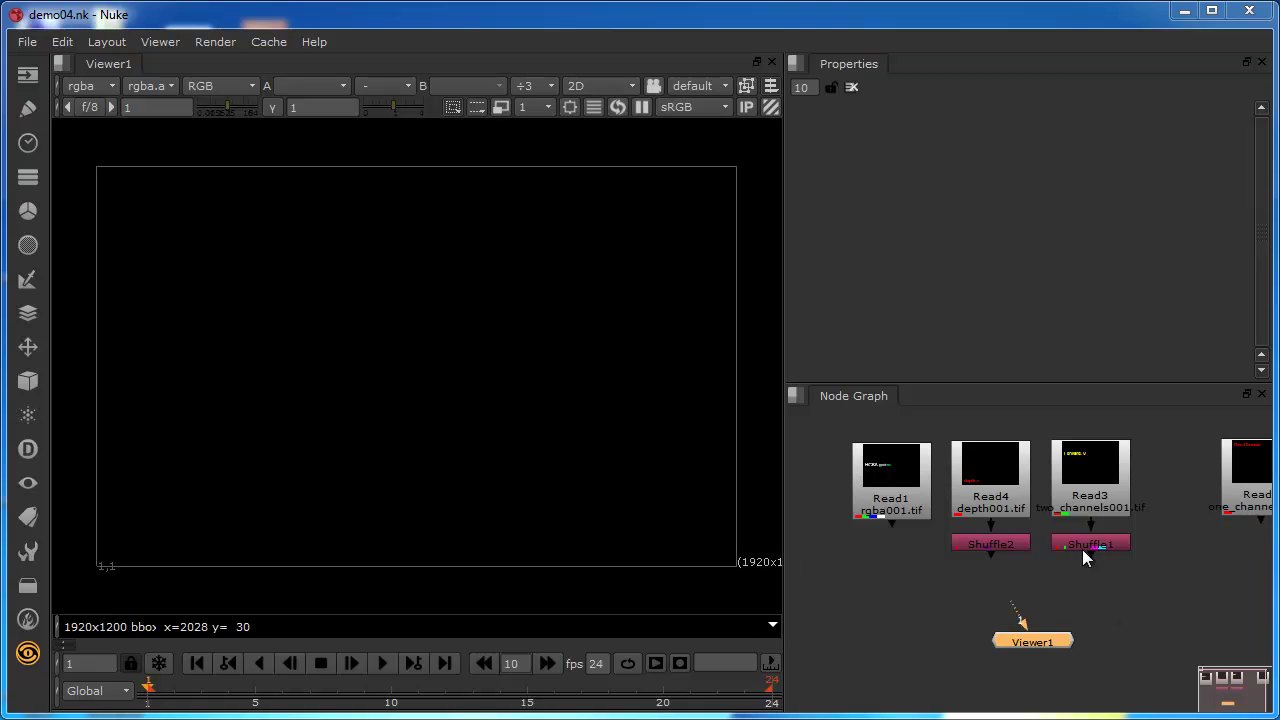
pyautogui.moveTo(1022, 598); pyautogui.dragTo(1006, 560)
pyautogui.moveTo(1035, 637); pyautogui.dragTo(995, 655)
pyautogui.click(980, 546)
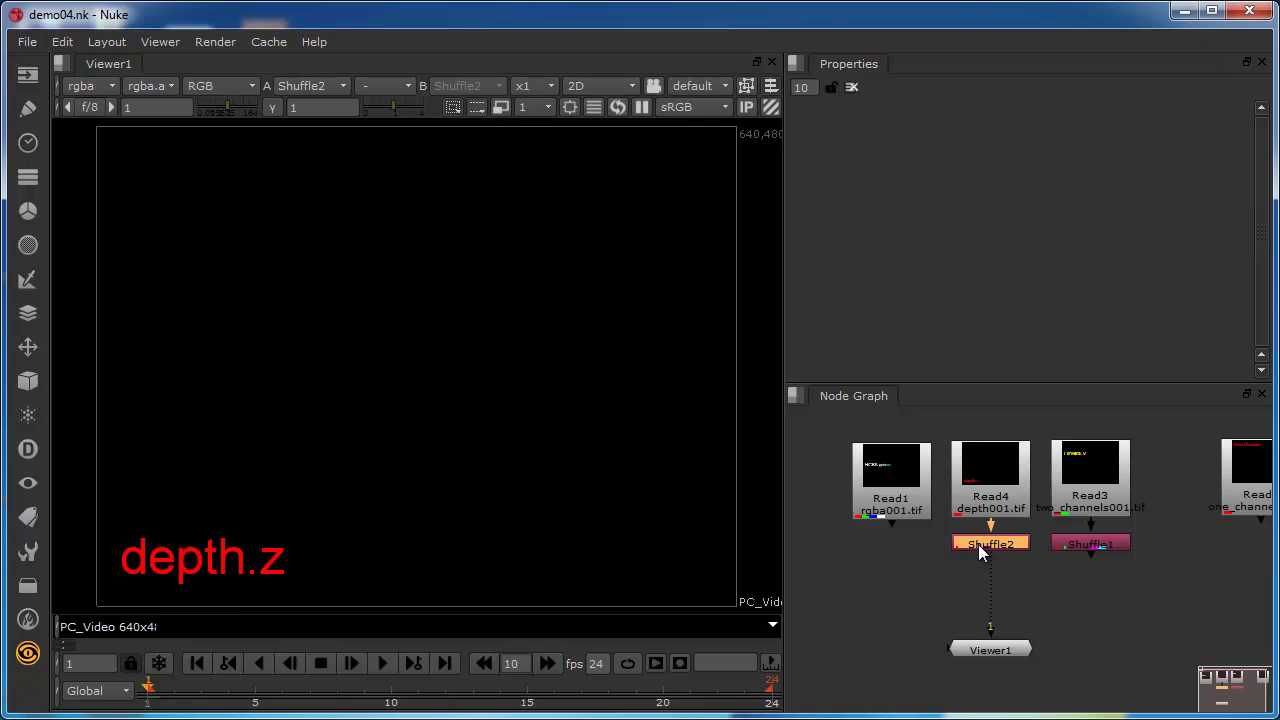
# Add a Copy node from the Channel toolbar
pyautogui.click(28, 186)
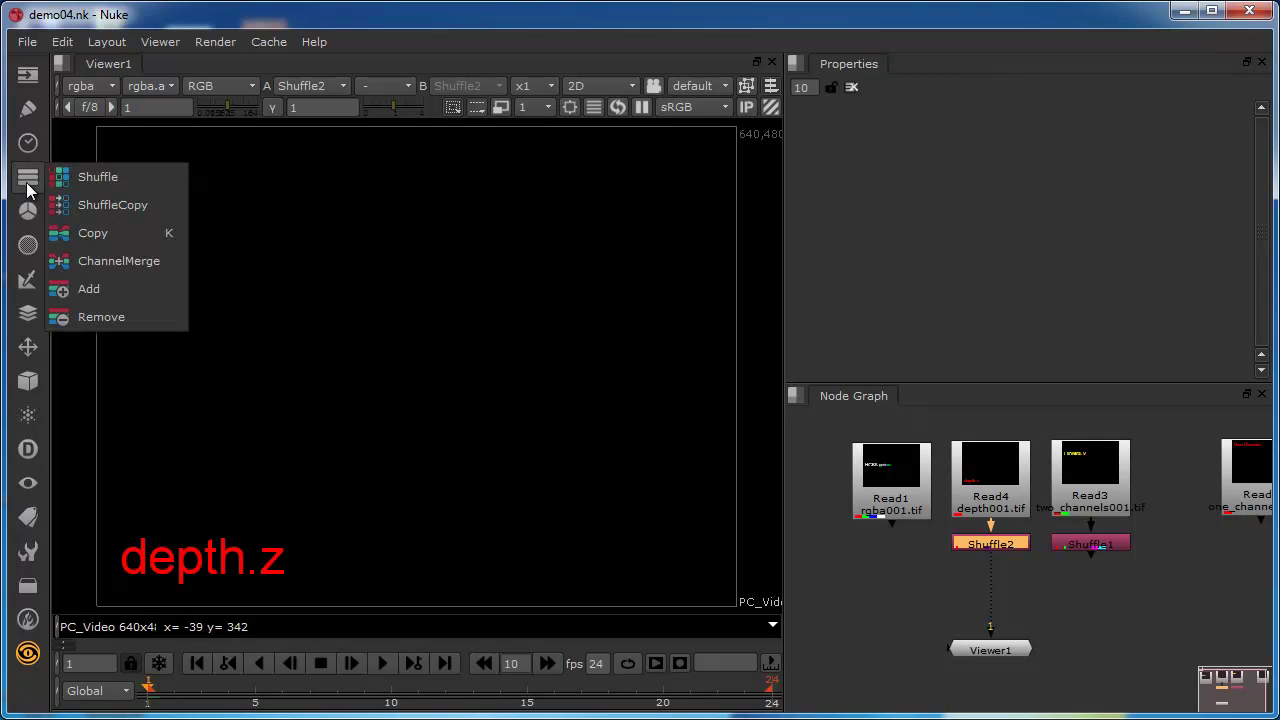
pyautogui.click(91, 239)
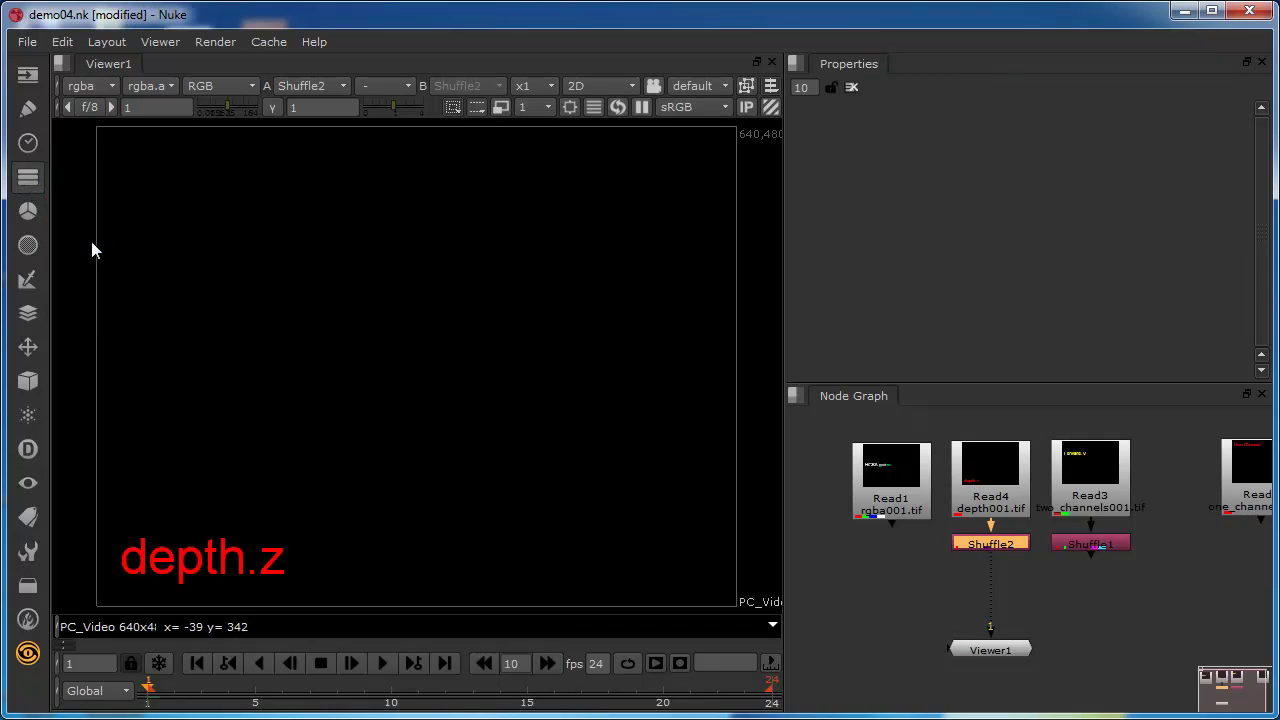
pyautogui.click(28, 185)
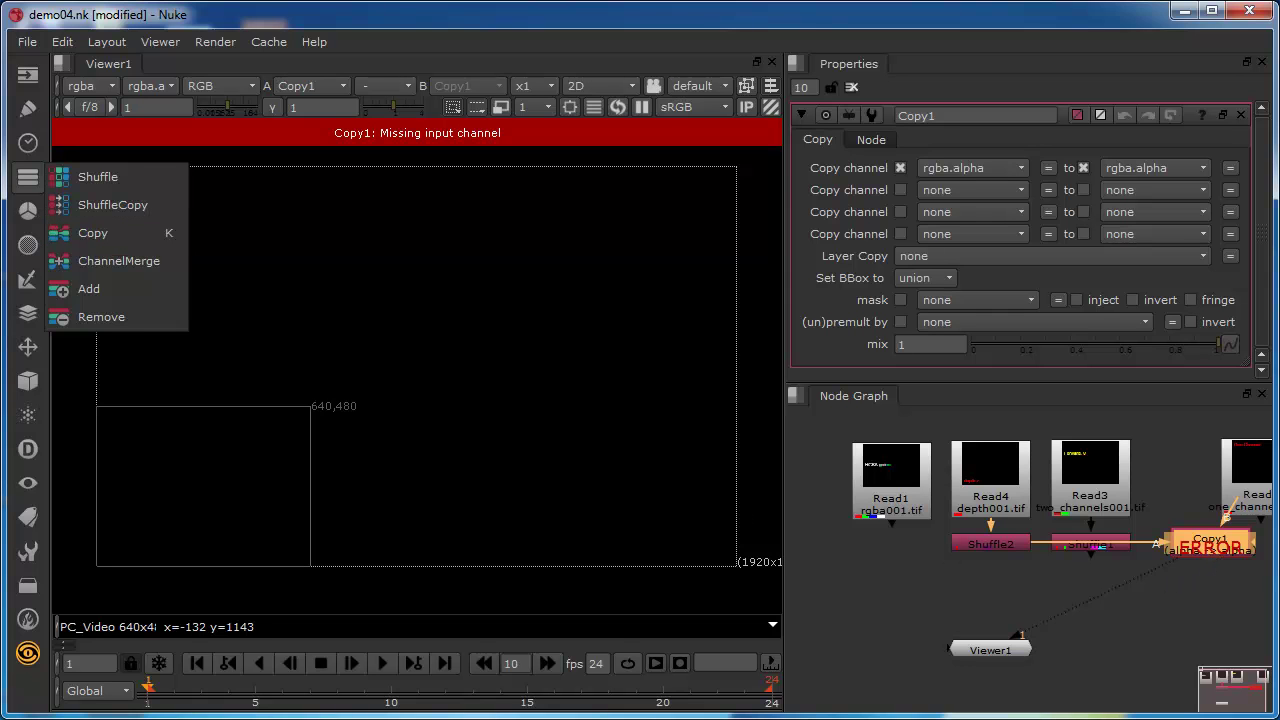
pyautogui.click(1149, 638)
# Place Copy1 below the Shuffles, route its A pipe through a dot, and put Viewer1 underneath
pyautogui.moveTo(1205, 550); pyautogui.dragTo(900, 512)
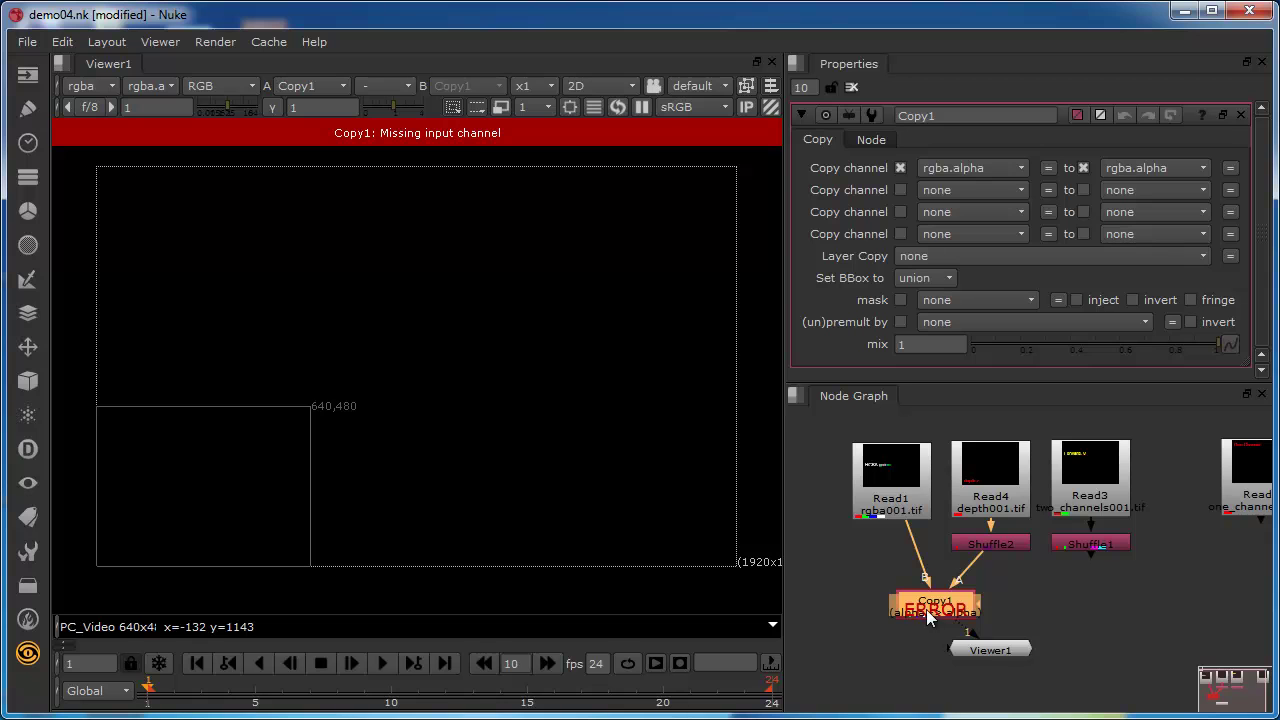
pyautogui.moveTo(998, 655); pyautogui.dragTo(943, 679)
pyautogui.moveTo(935, 612); pyautogui.dragTo(895, 630)
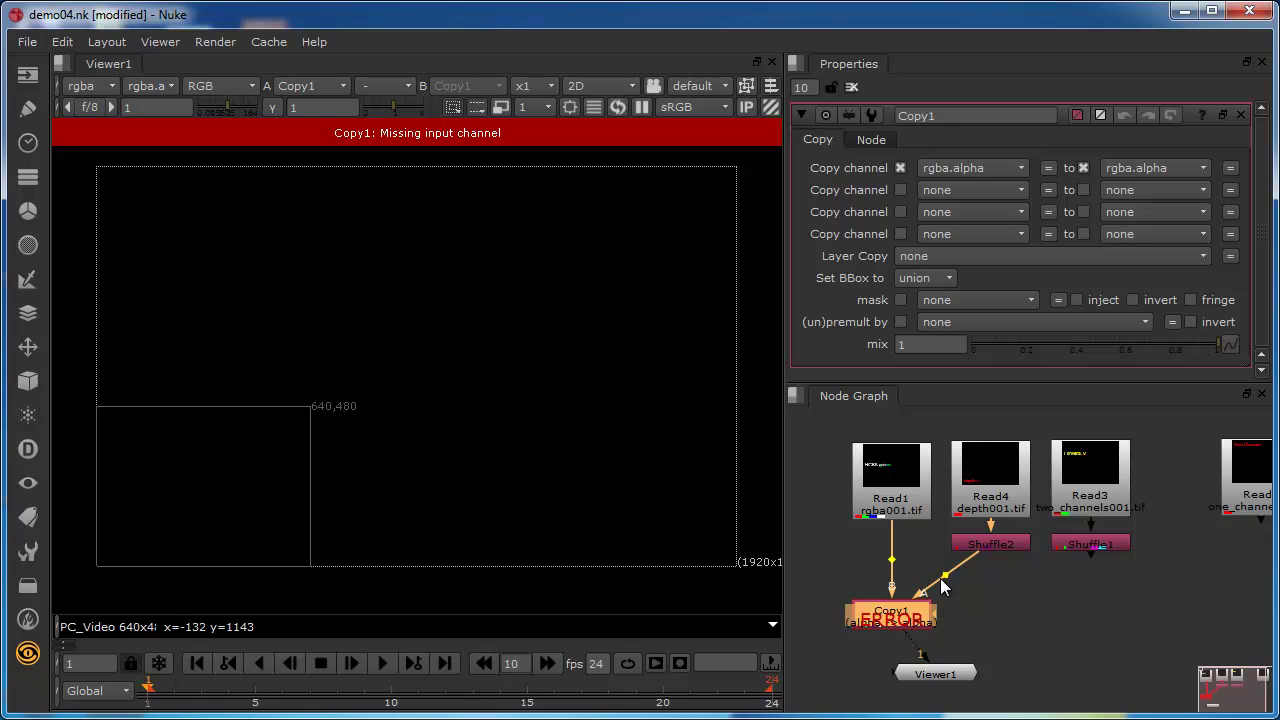
pyautogui.keyDown('ctrl'); pyautogui.moveTo(956, 578); pyautogui.dragTo(993, 615); pyautogui.keyUp('ctrl')
pyautogui.moveTo(941, 680); pyautogui.dragTo(897, 680)
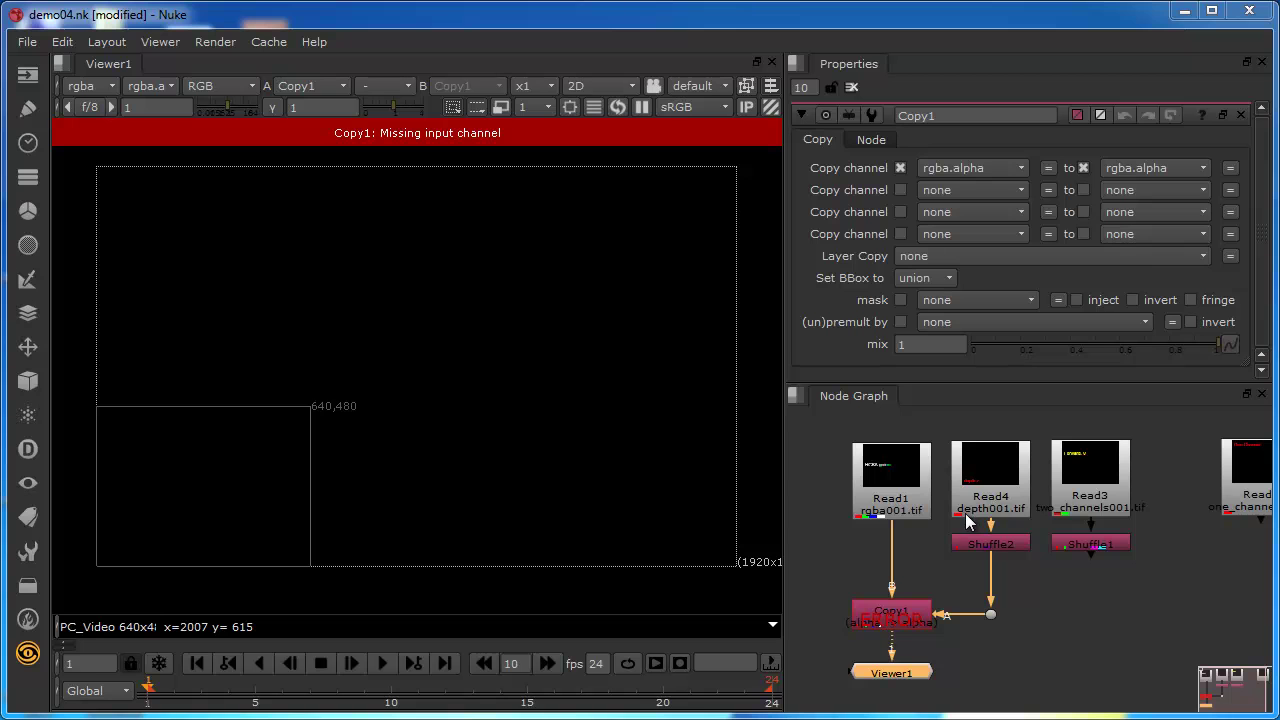
pyautogui.click(1020, 541)
pyautogui.scroll(5, 1029, 535)
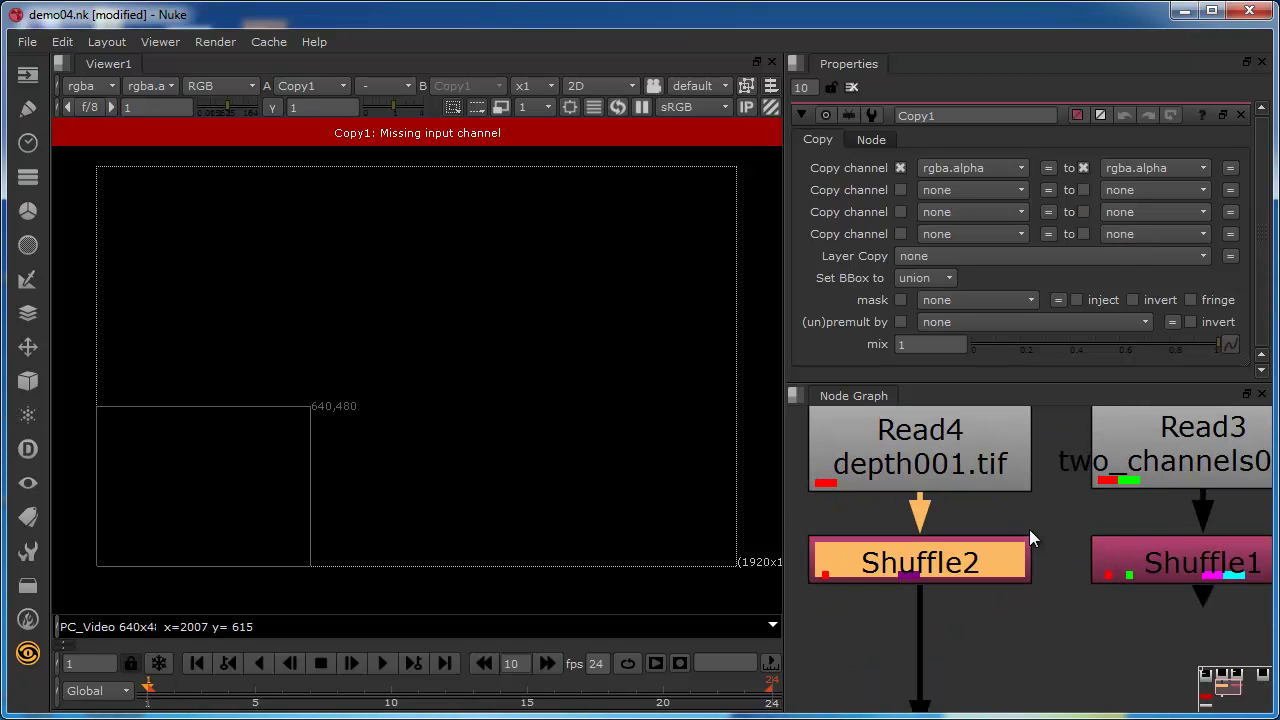
pyautogui.scroll(-4, 835, 487)
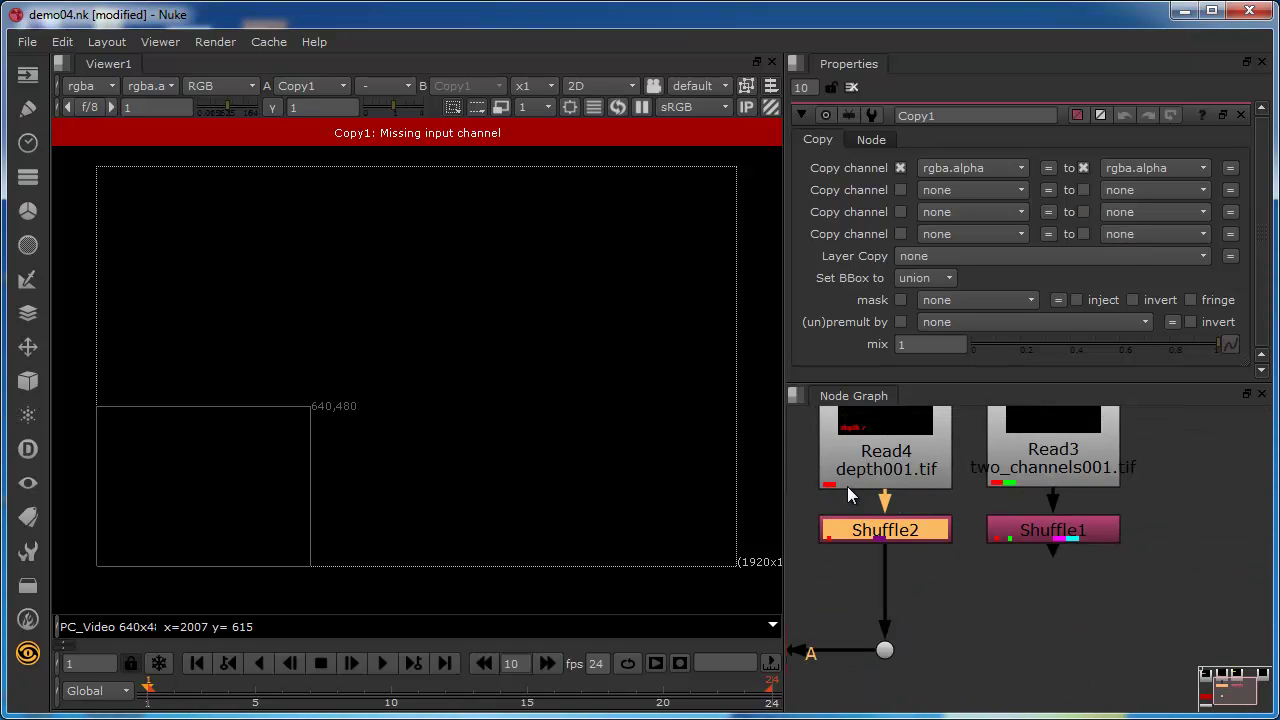
pyautogui.scroll(-4, 936, 511)
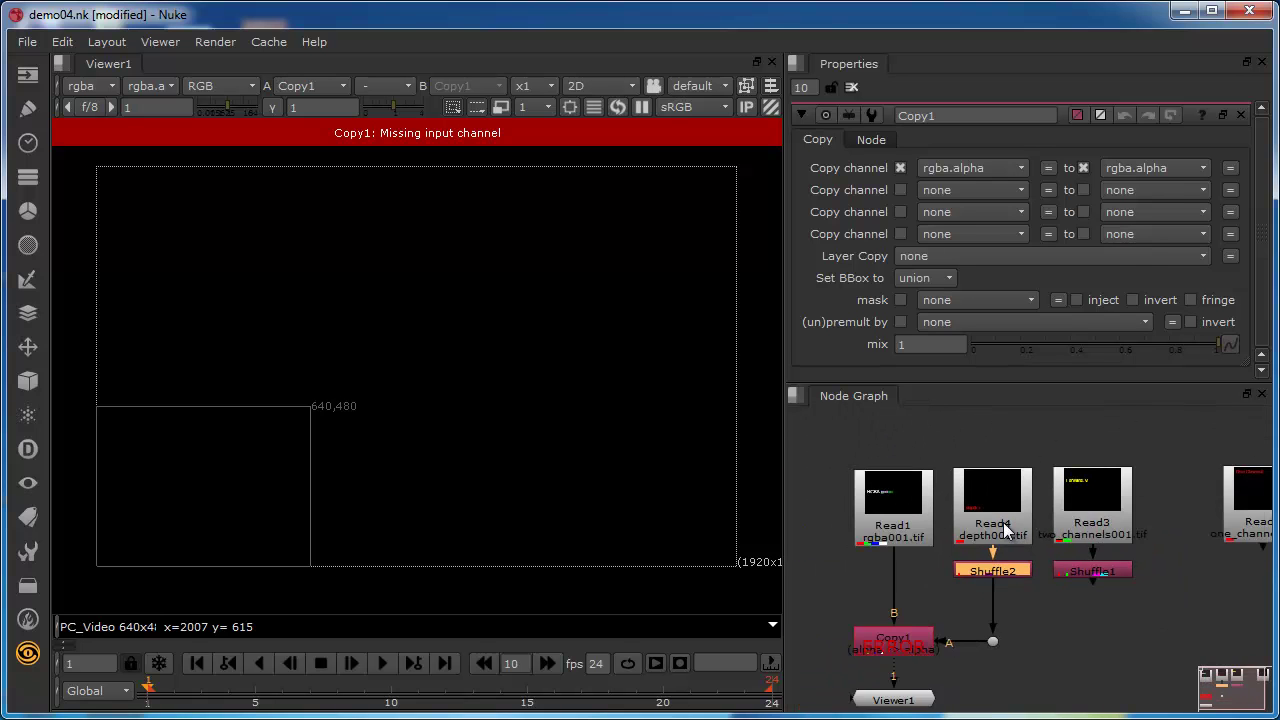
pyautogui.scroll(2, 1008, 532)
pyautogui.moveTo(1007, 530); pyautogui.dragTo(989, 500, button='middle')
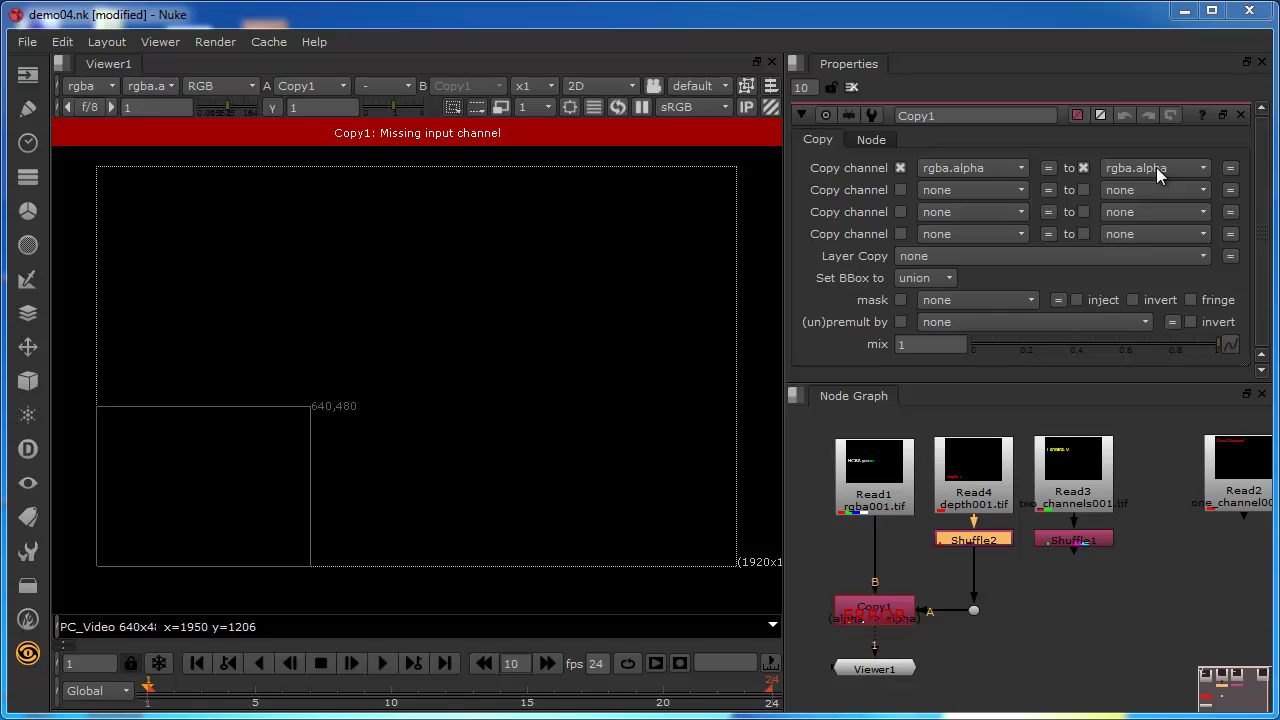
# Set Copy1's first copy channel to copy depth.Z into depth.Z
pyautogui.click(976, 170)
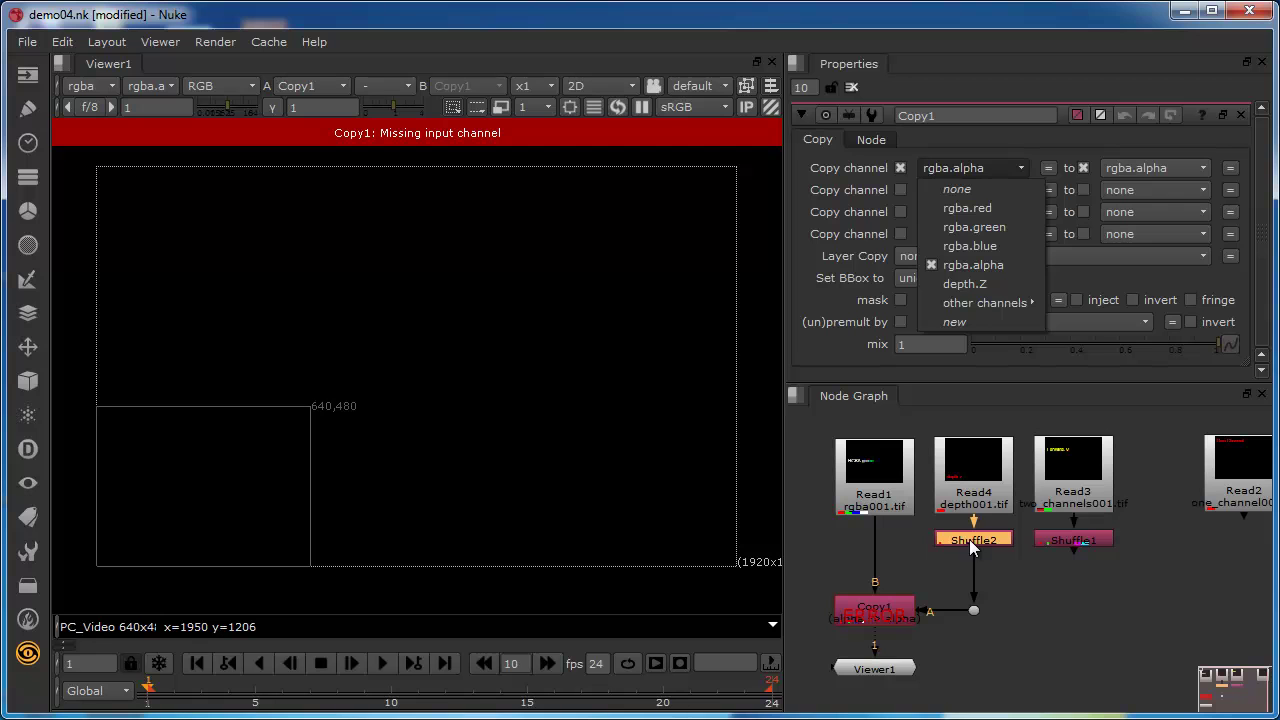
pyautogui.click(964, 284)
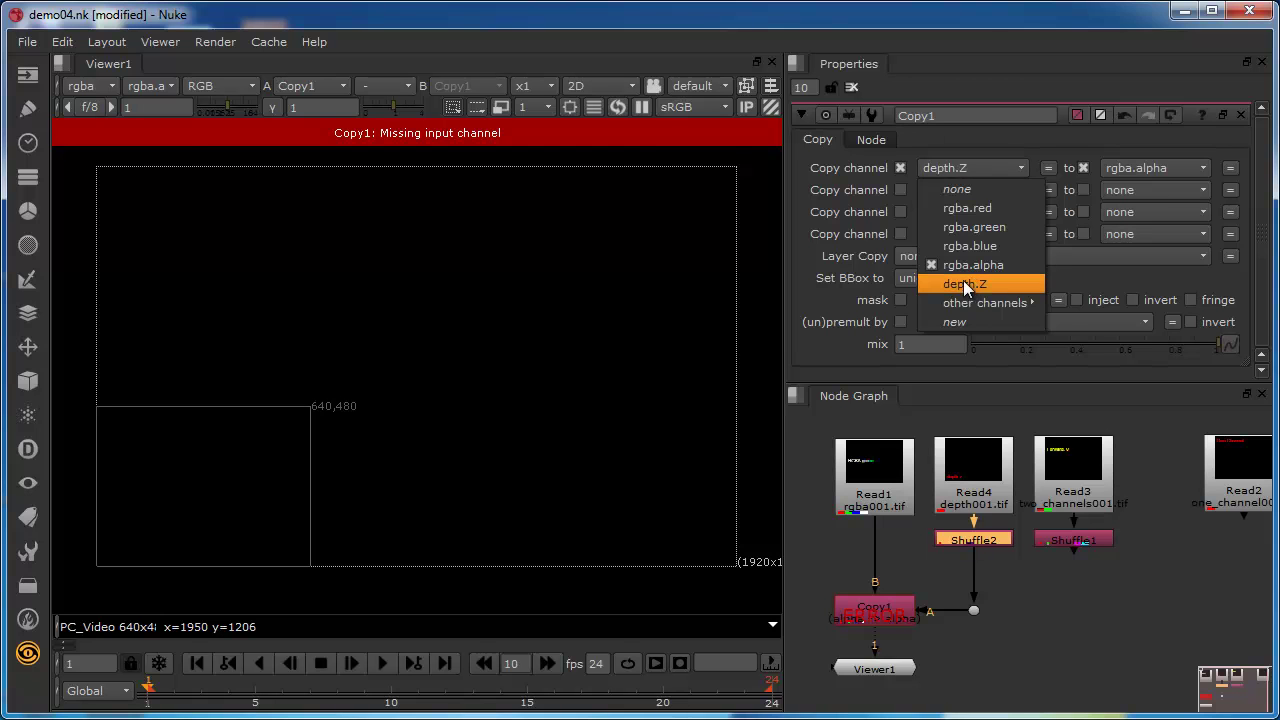
pyautogui.click(1160, 168)
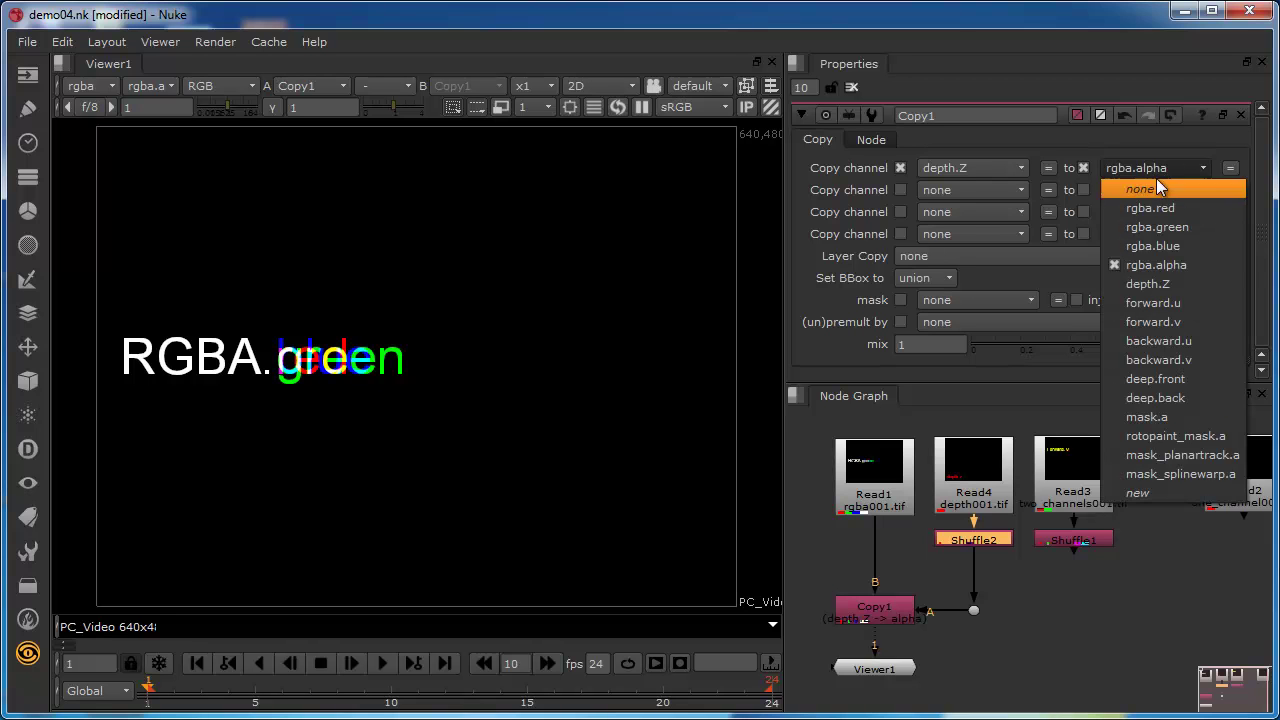
pyautogui.click(1160, 283)
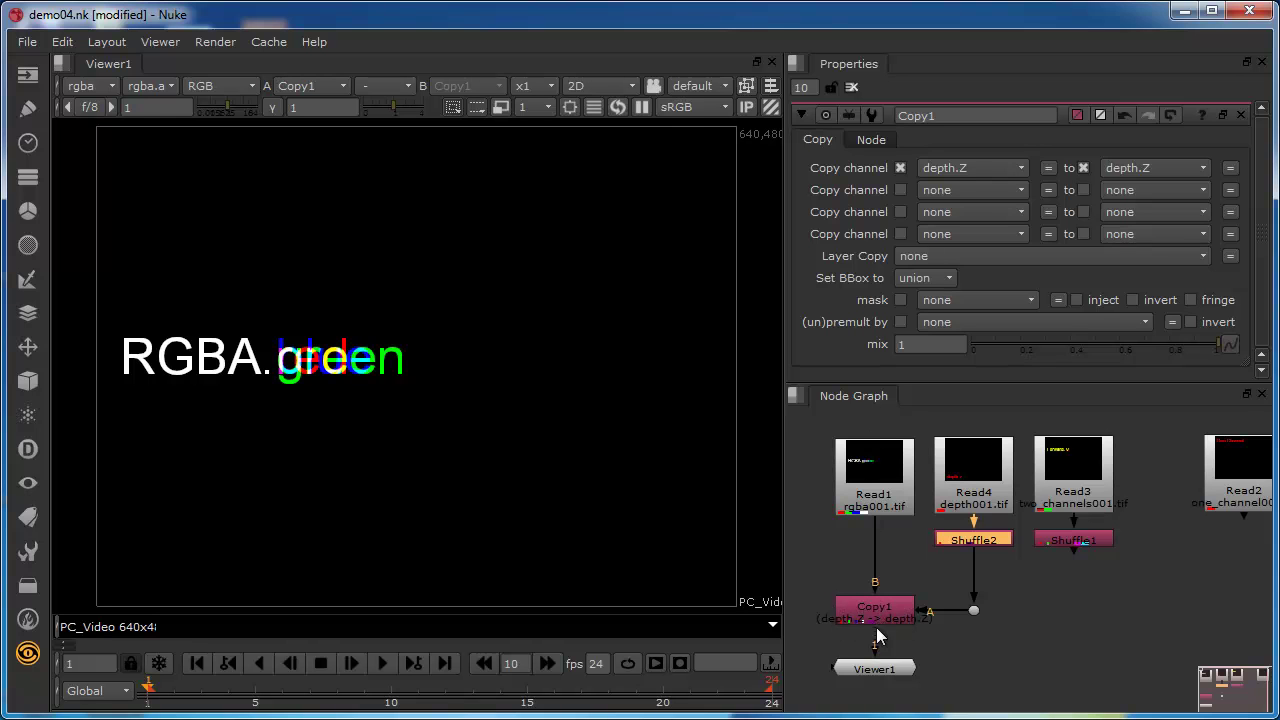
pyautogui.click(111, 86)
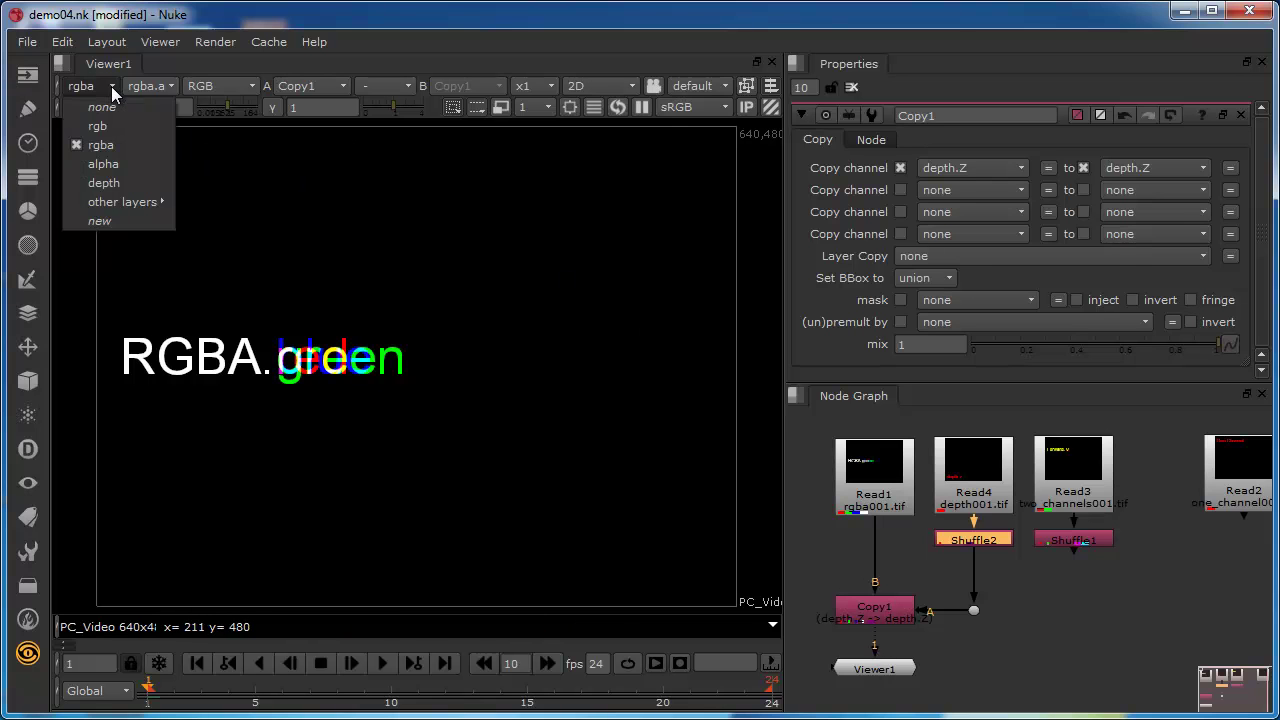
pyautogui.click(109, 182)
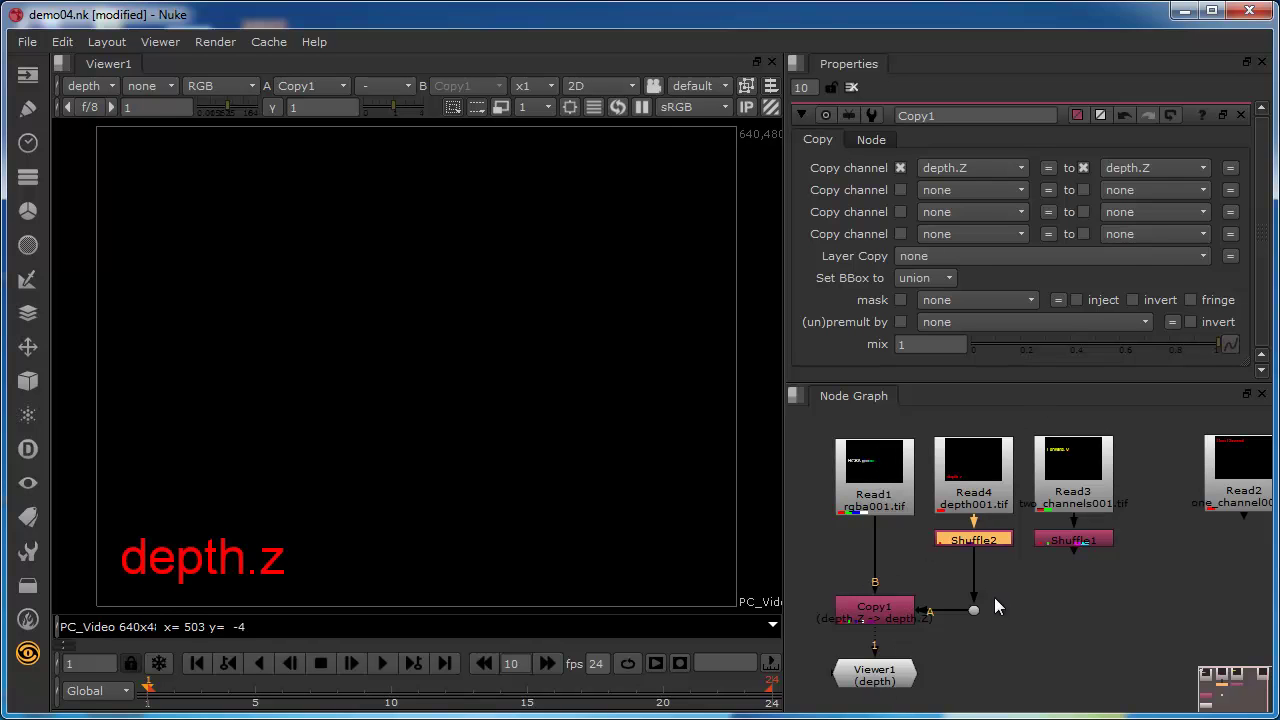
pyautogui.click(871, 612)
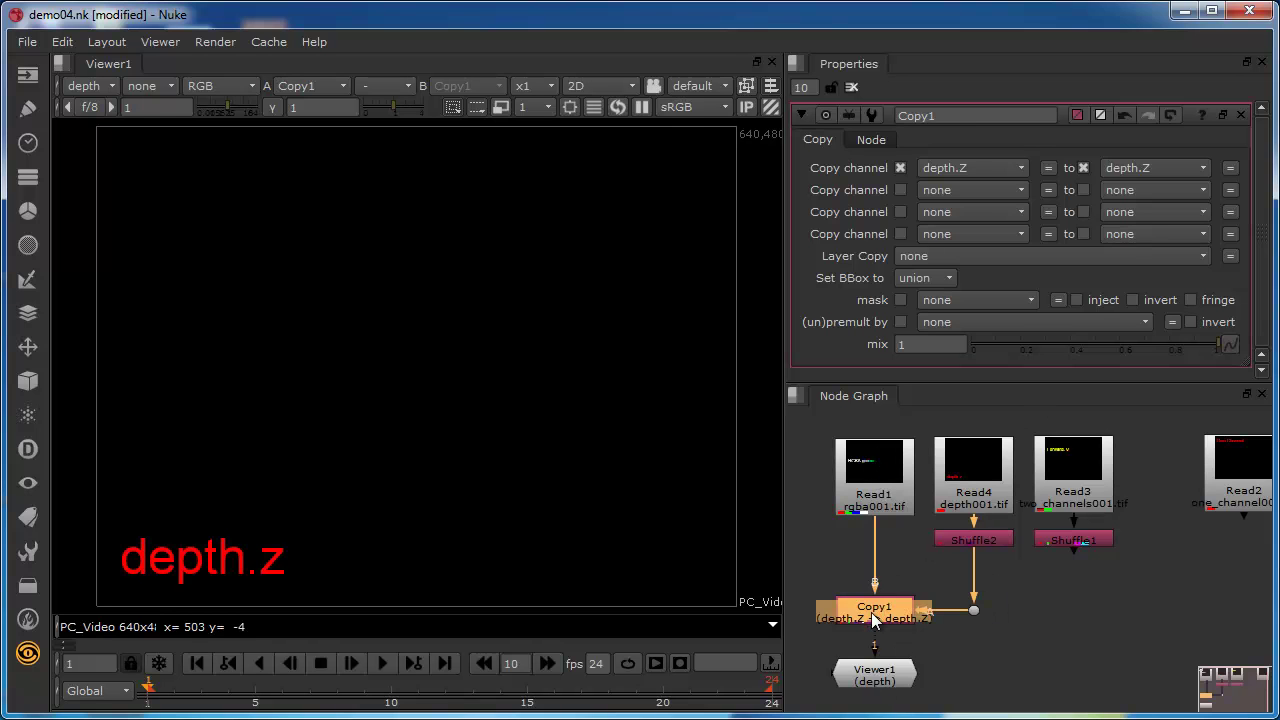
pyautogui.click(878, 680)
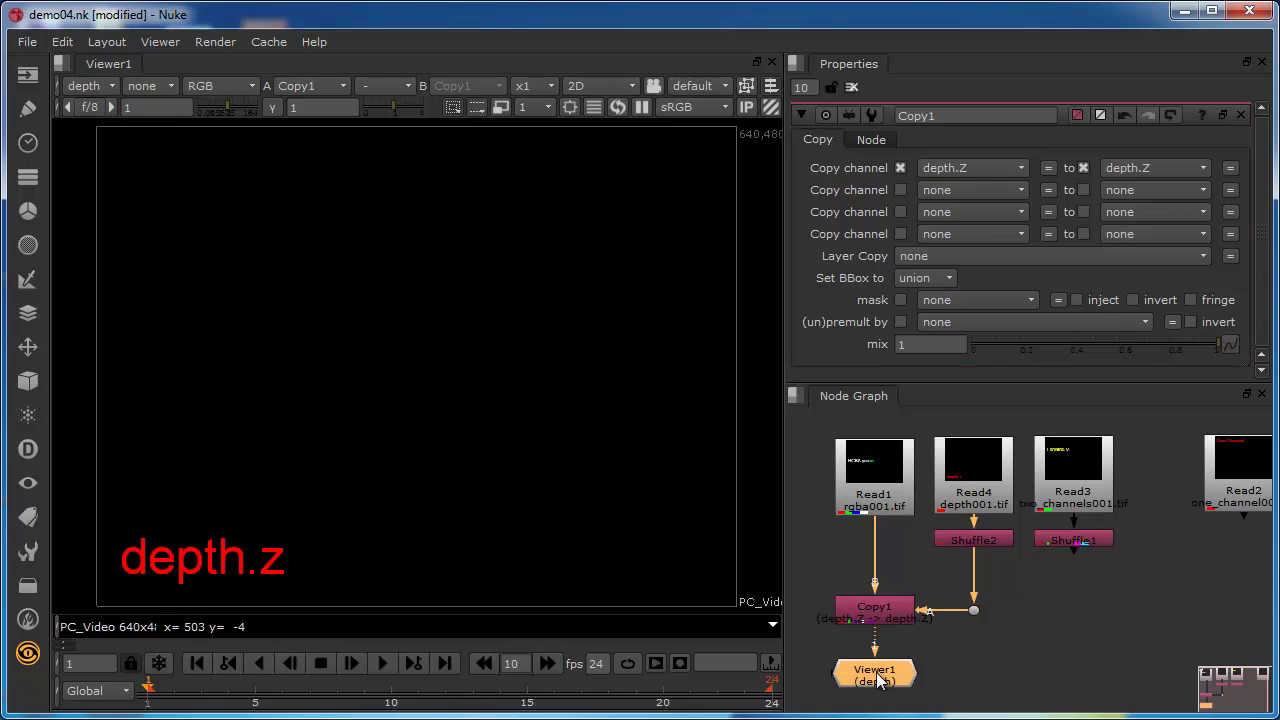
pyautogui.click(92, 86)
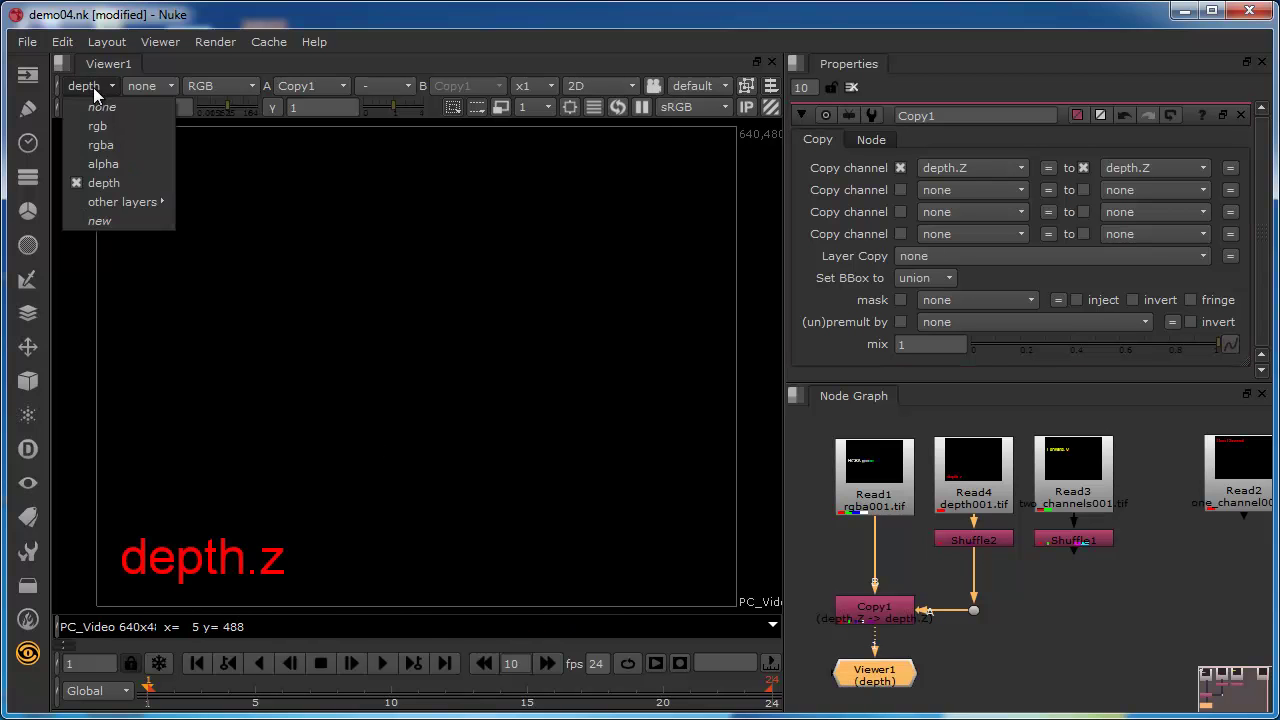
pyautogui.click(100, 147)
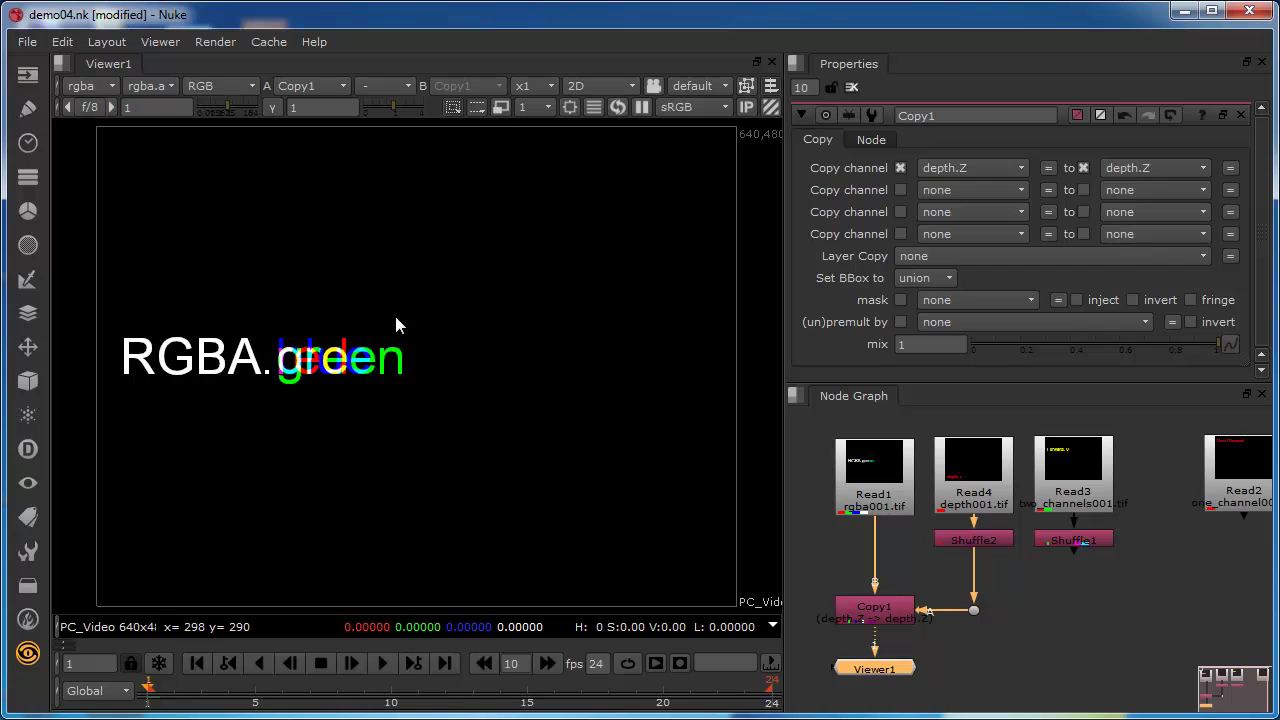
pyautogui.press('r')
pyautogui.press('g')
pyautogui.press('b')
pyautogui.press('a')
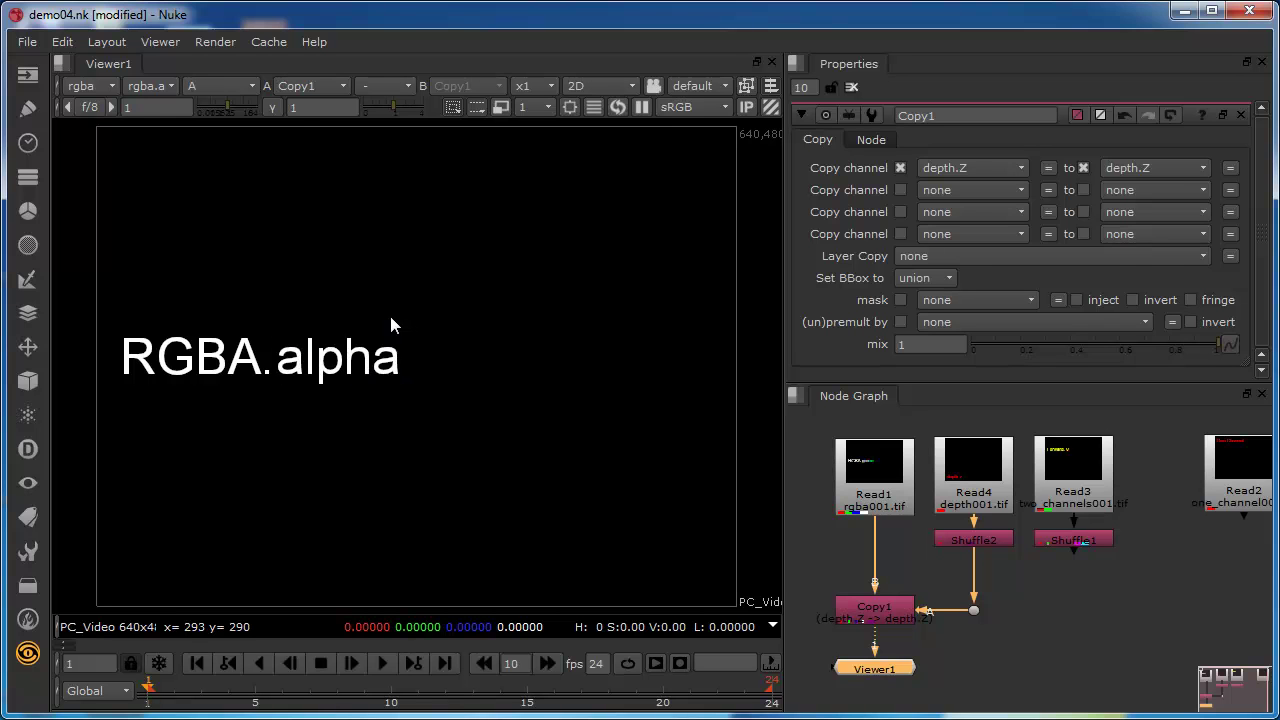
pyautogui.click(92, 89)
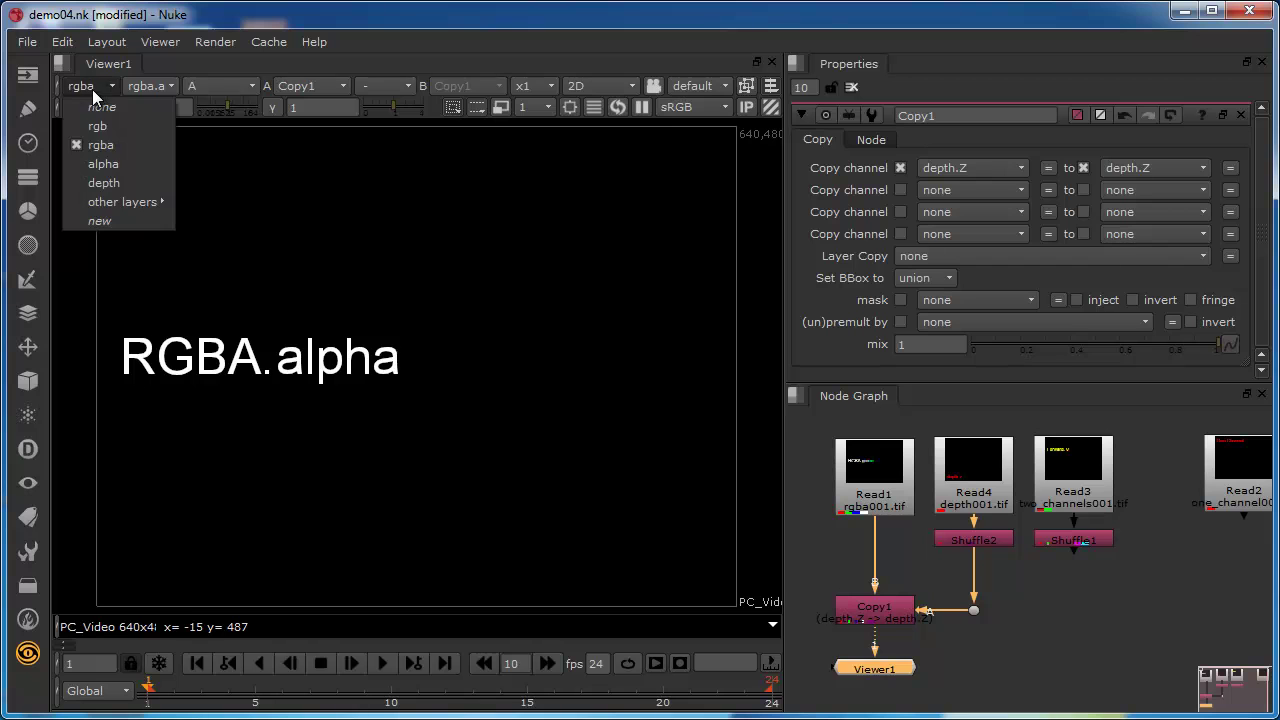
pyautogui.click(101, 184)
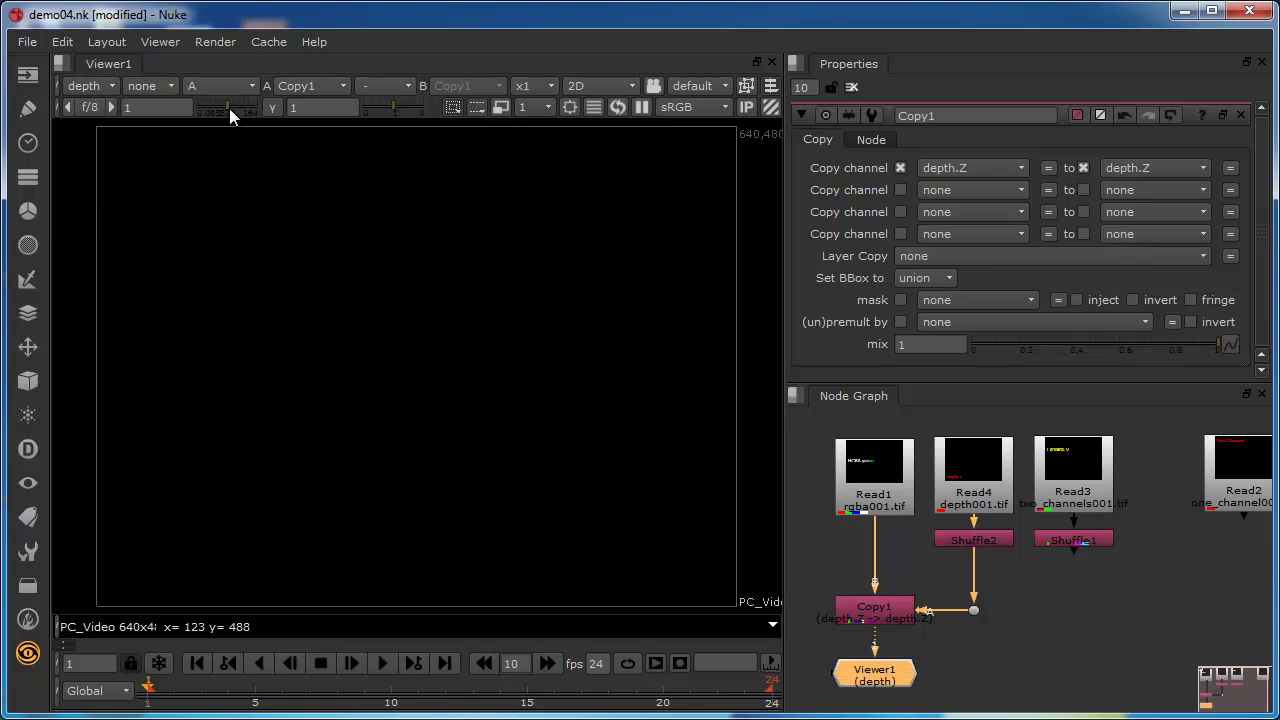
pyautogui.press('r')
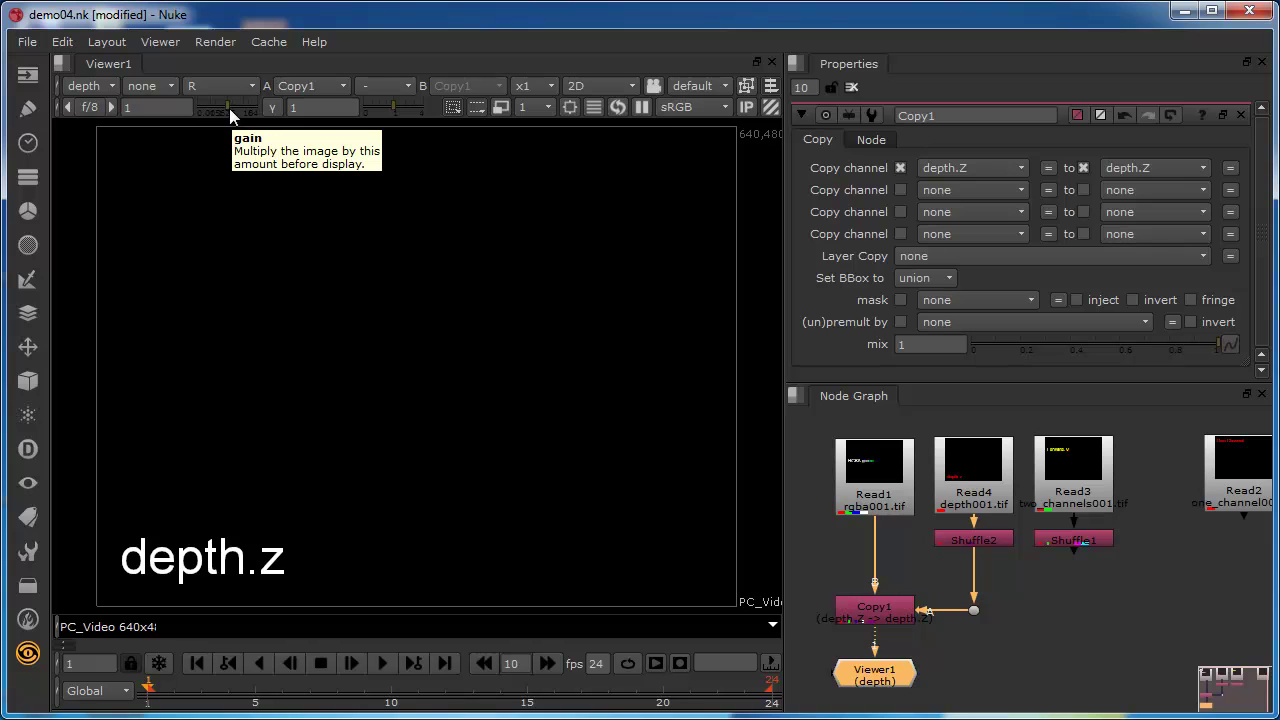
pyautogui.press('g')
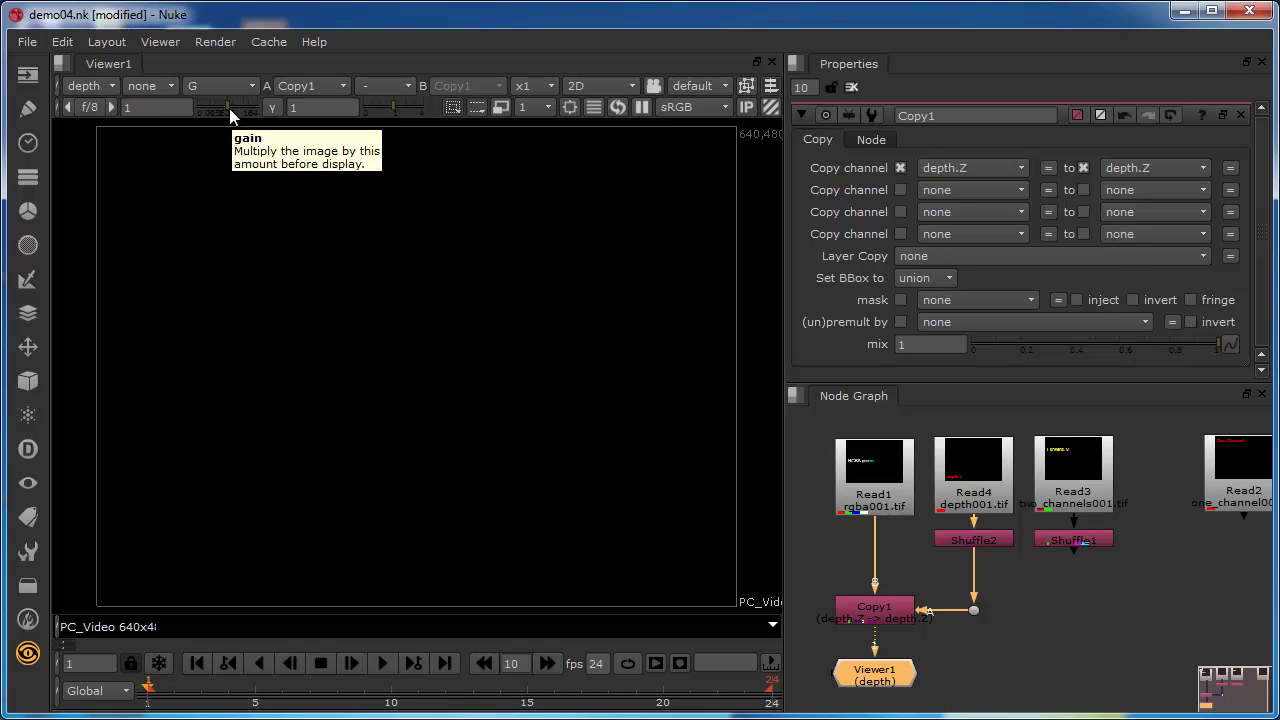
pyautogui.press('a')
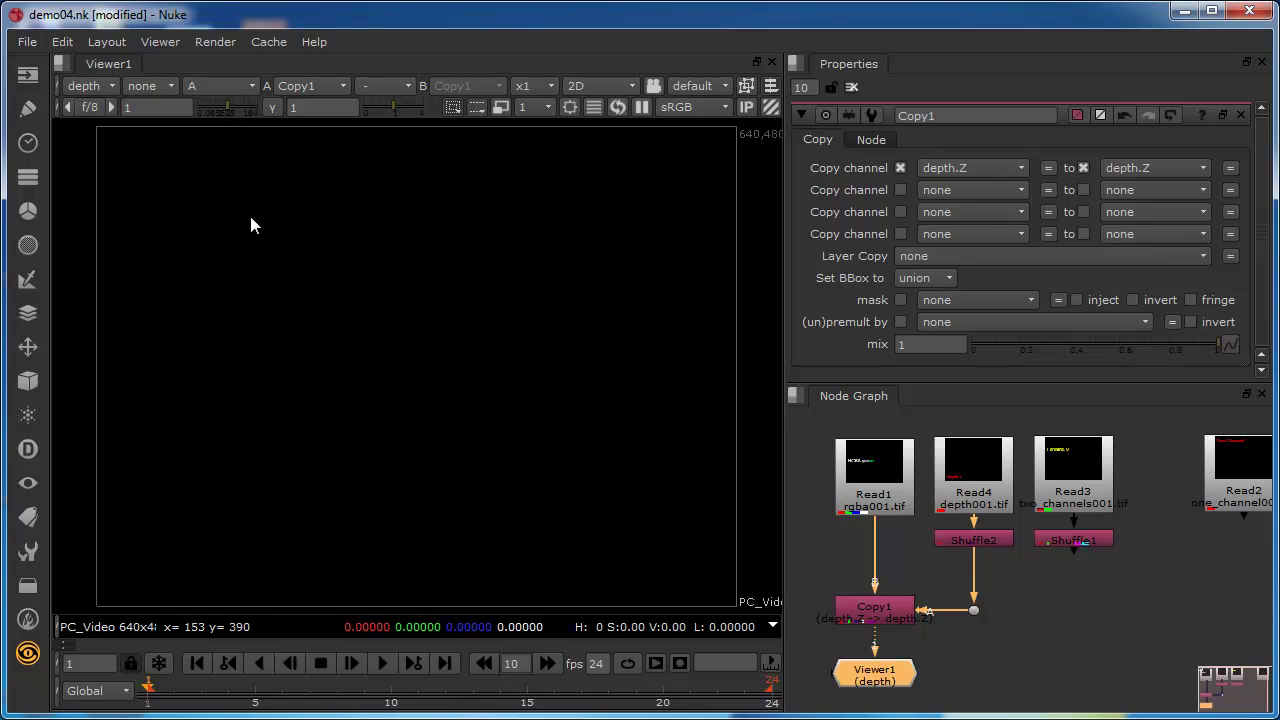
pyautogui.press('a')
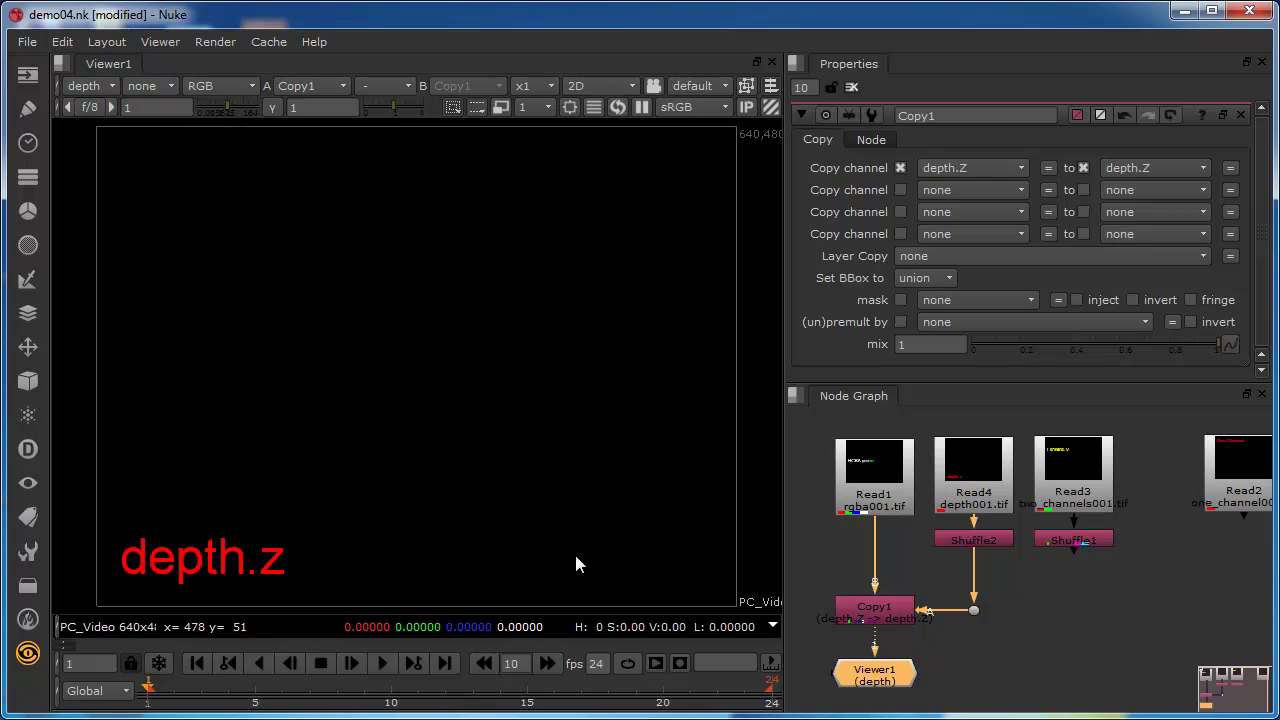
# Switch Viewer1 back to the rgba layer, then select Read3 and Shuffle1
pyautogui.click(98, 87)
pyautogui.click(121, 147)
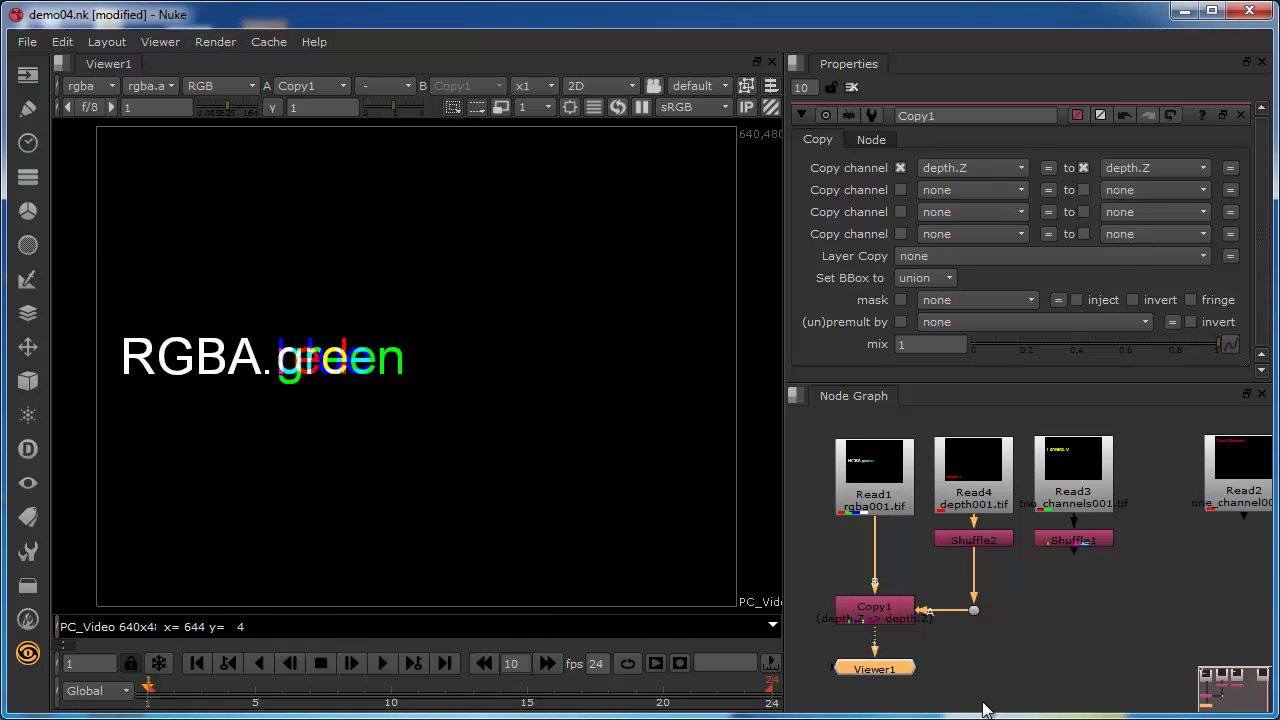
pyautogui.scroll(-1, 1012, 641)
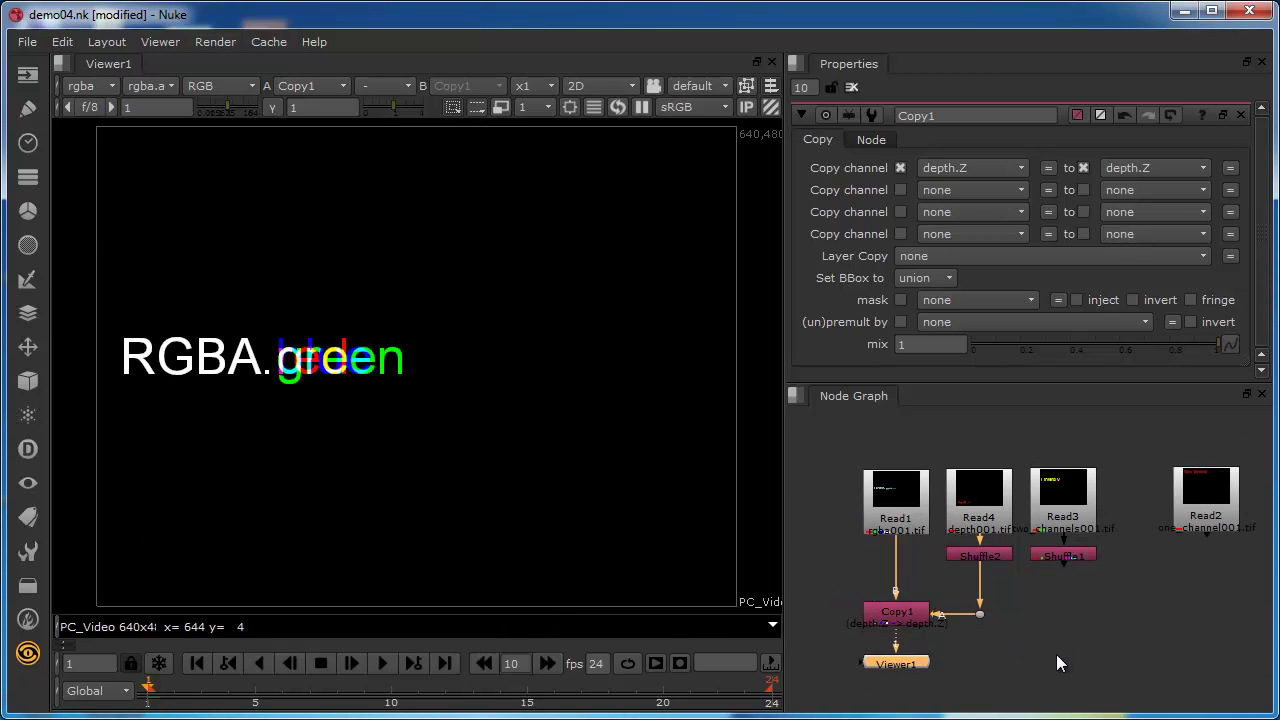
pyautogui.moveTo(1055, 657); pyautogui.dragTo(1059, 624, button='middle')
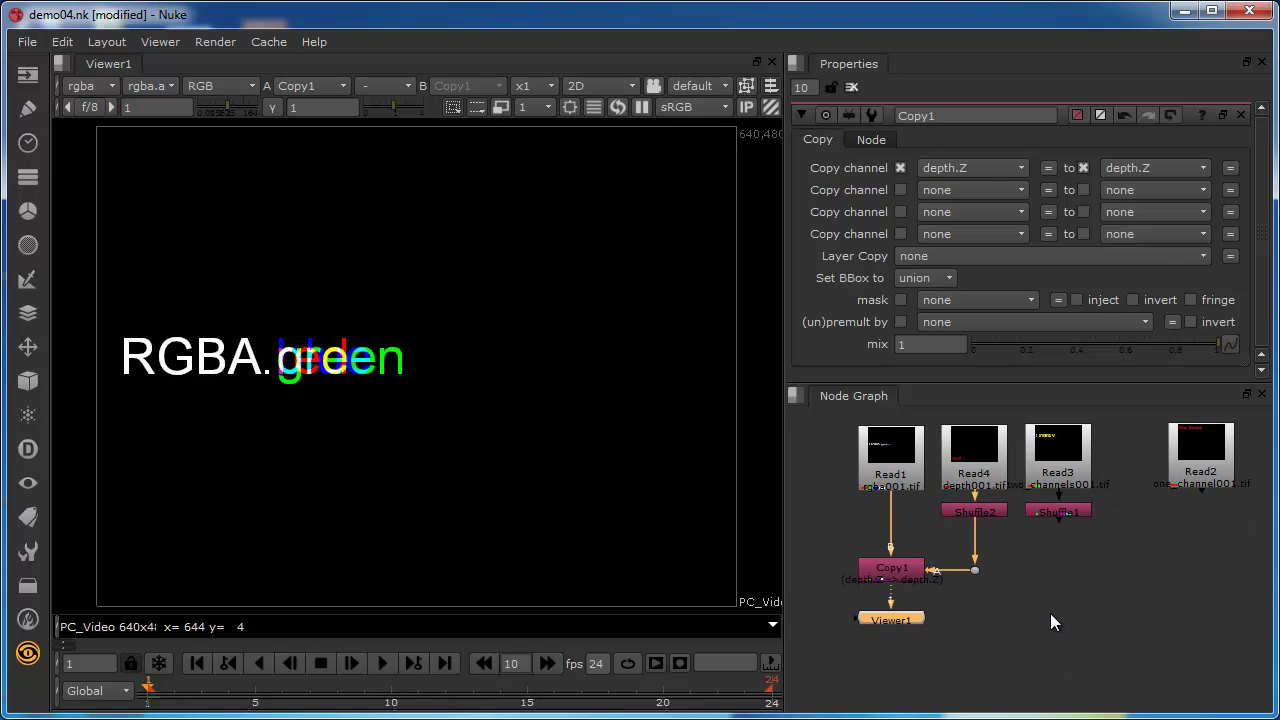
pyautogui.click(1052, 462)
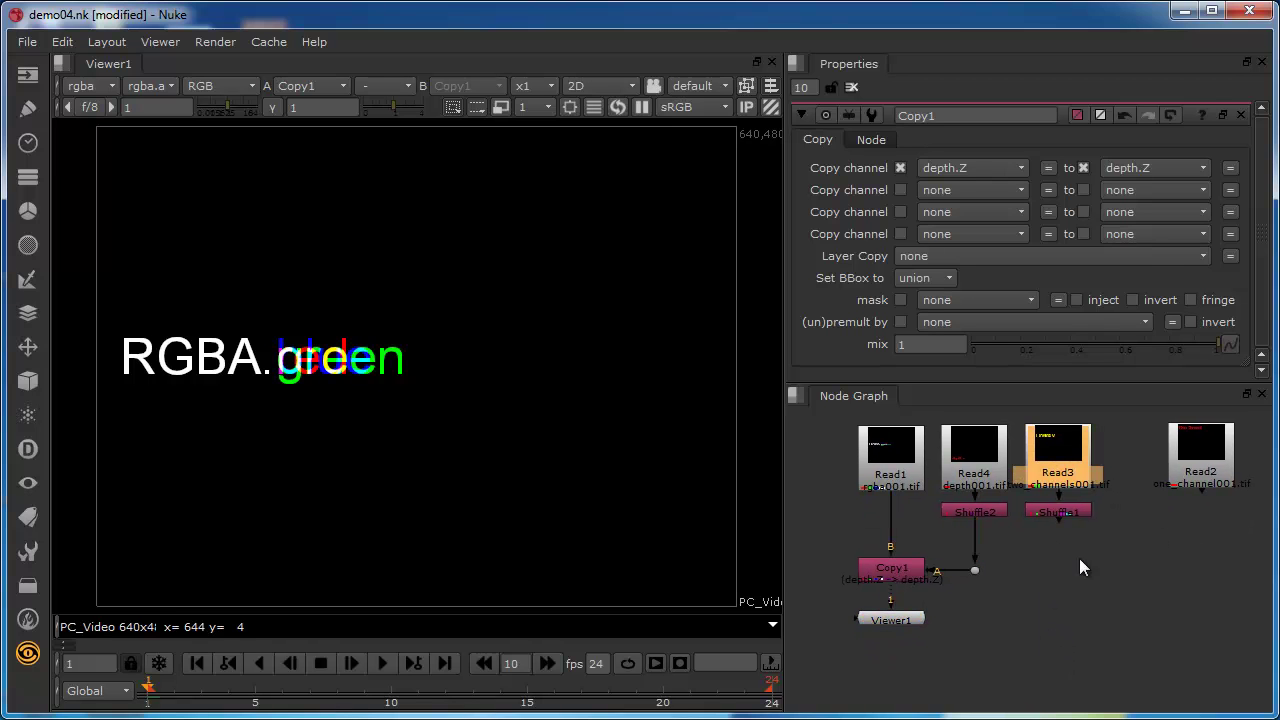
pyautogui.click(1059, 511)
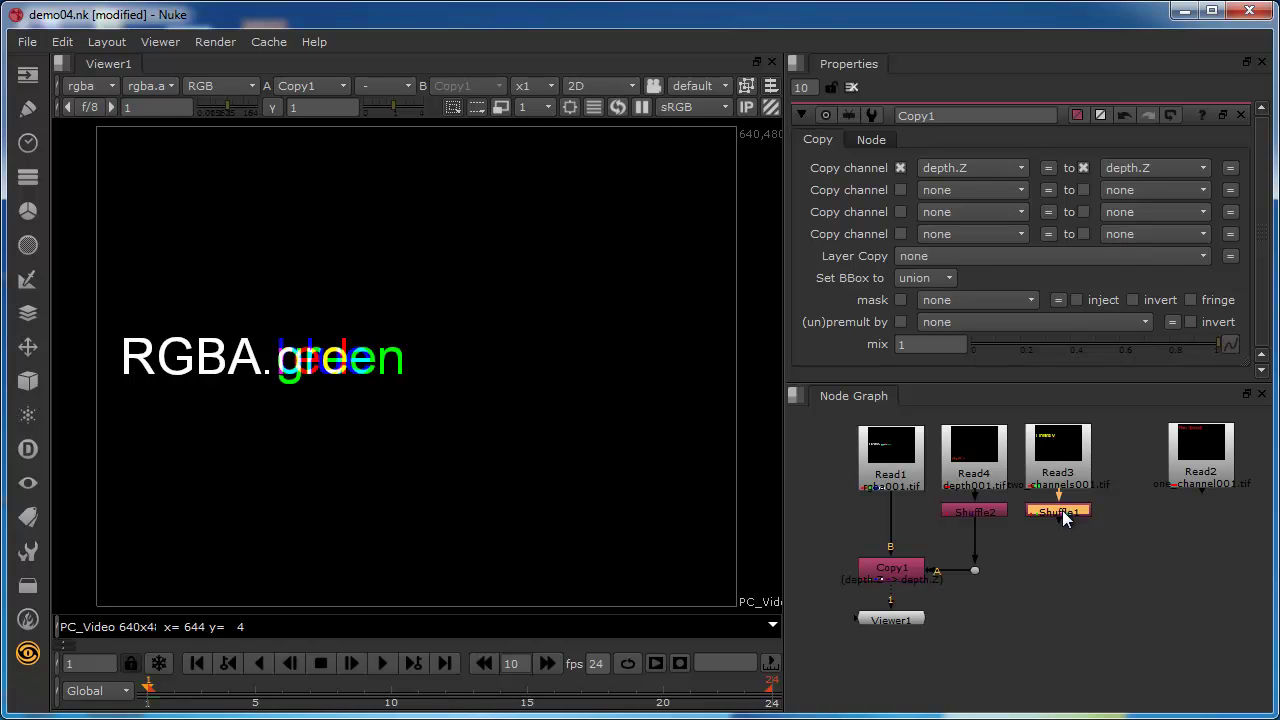
# Insert a Copy2 node from Shuffle1 between Copy1 and Viewer1, reconnecting Shuffle2 to Copy1's dot
pyautogui.press('k')
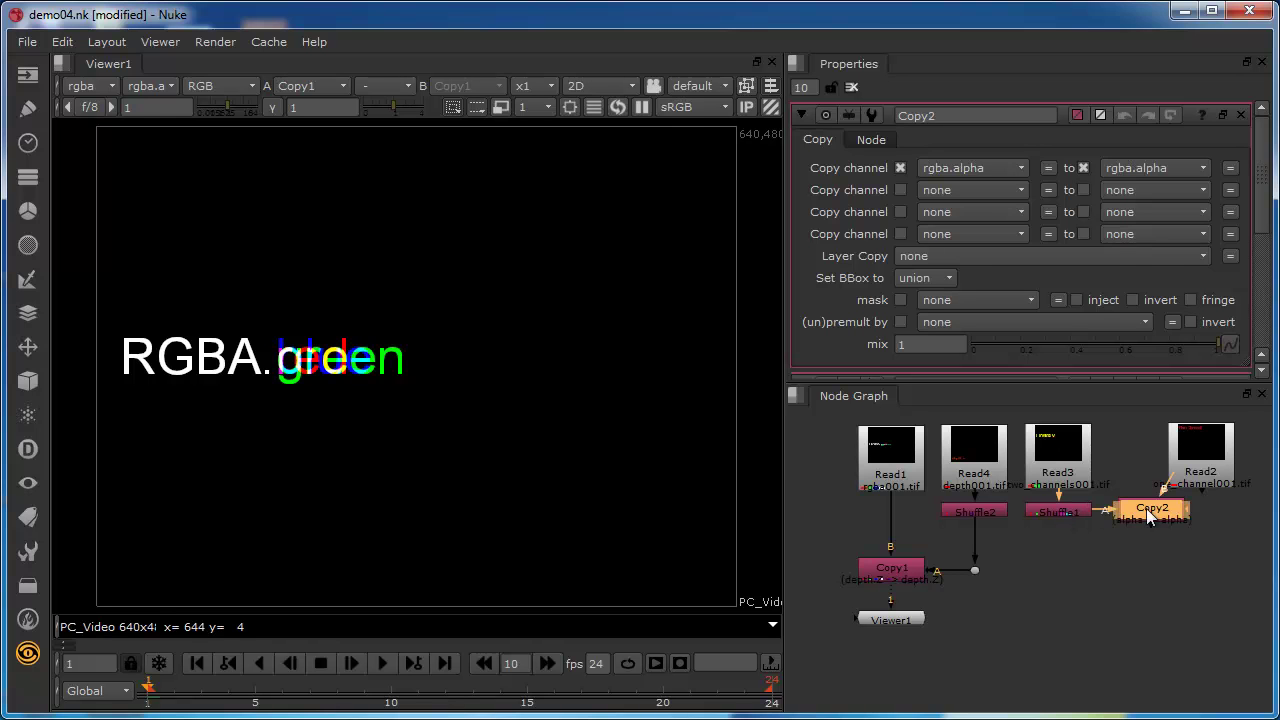
pyautogui.moveTo(894, 621); pyautogui.dragTo(897, 676)
pyautogui.moveTo(1140, 512); pyautogui.dragTo(895, 626)
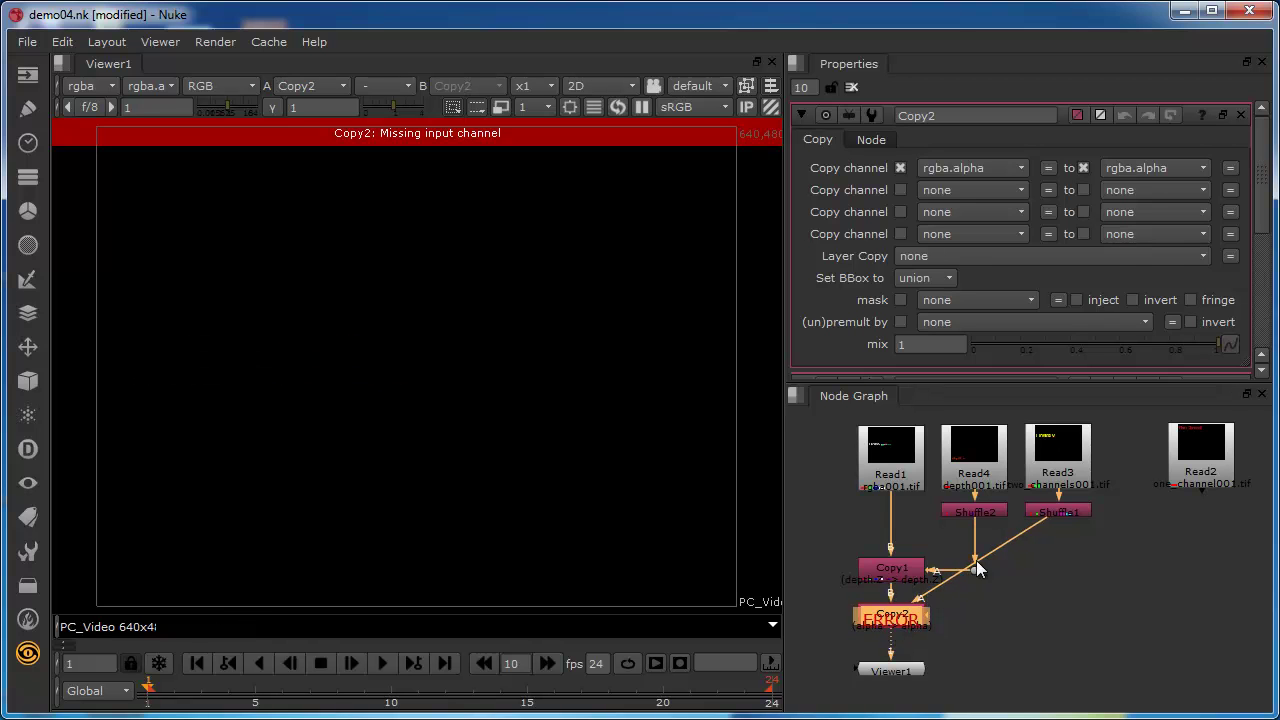
pyautogui.moveTo(980, 562); pyautogui.dragTo(1061, 617)
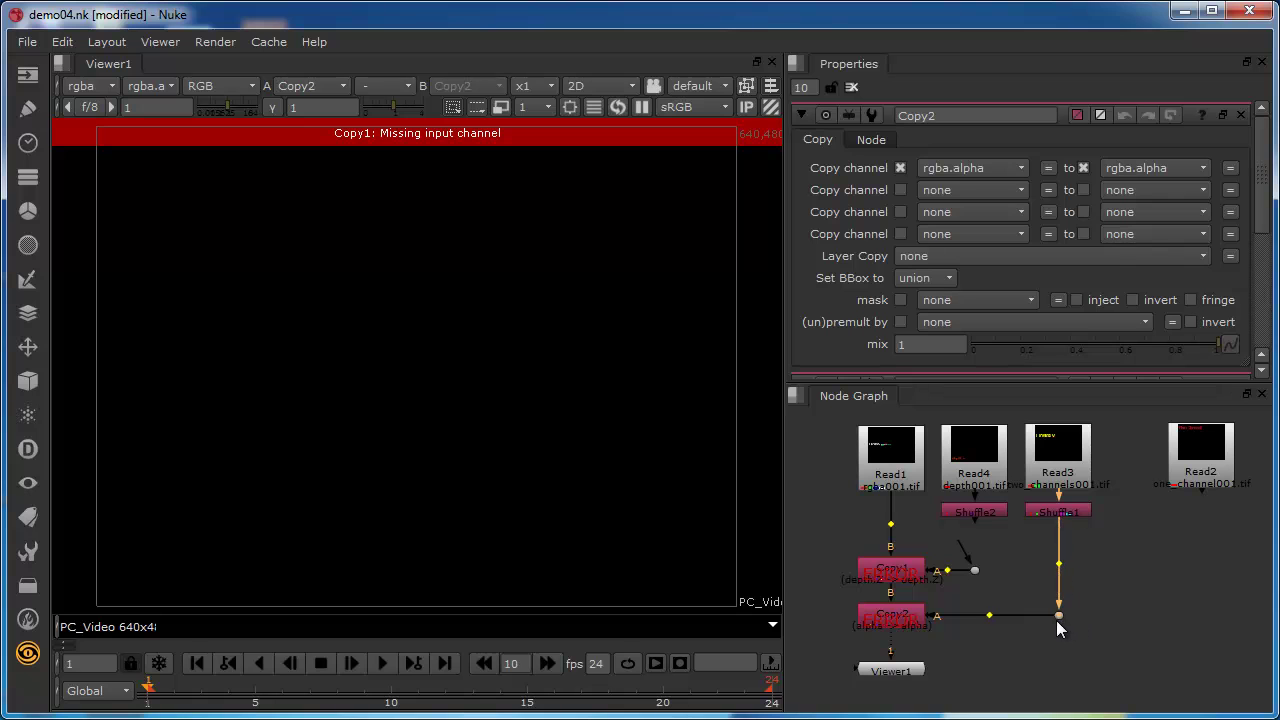
pyautogui.moveTo(981, 510); pyautogui.dragTo(980, 510)
pyautogui.click(883, 621)
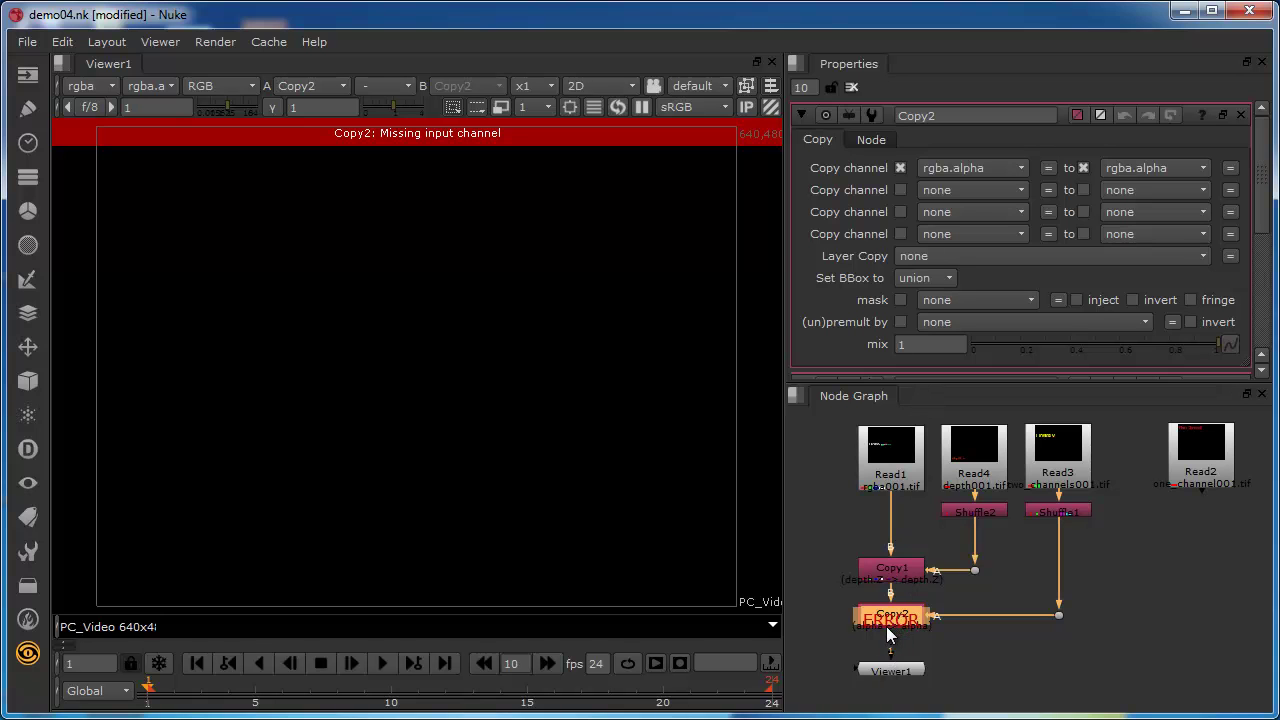
# Limit the Properties bin to a maximum of 1 panel
pyautogui.click(1066, 456)
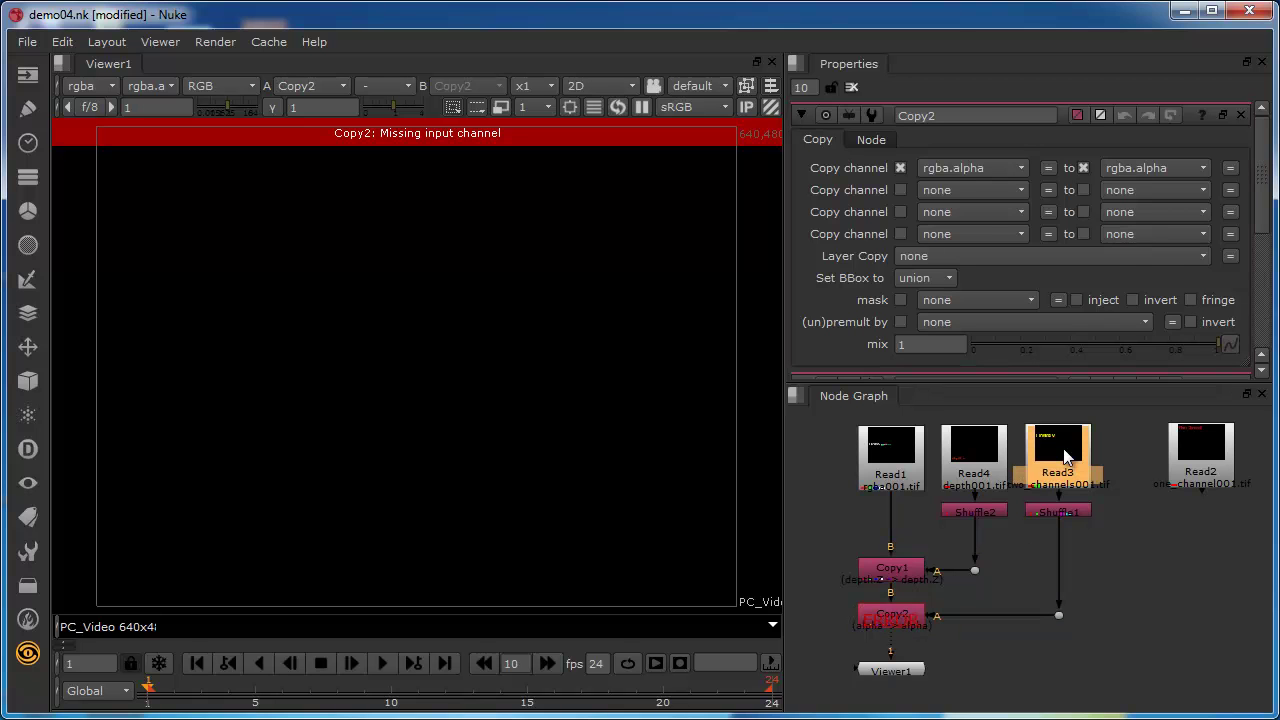
pyautogui.click(895, 617)
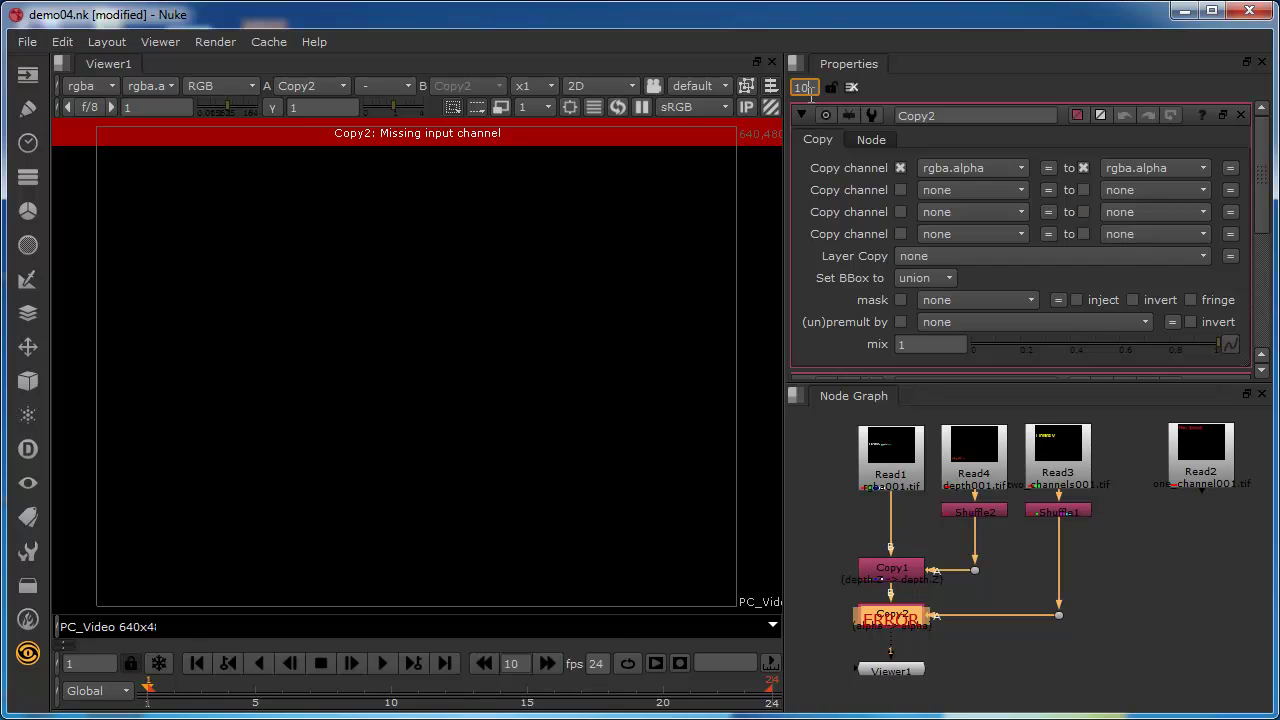
pyautogui.press('BackSpace')
pyautogui.press('Return')
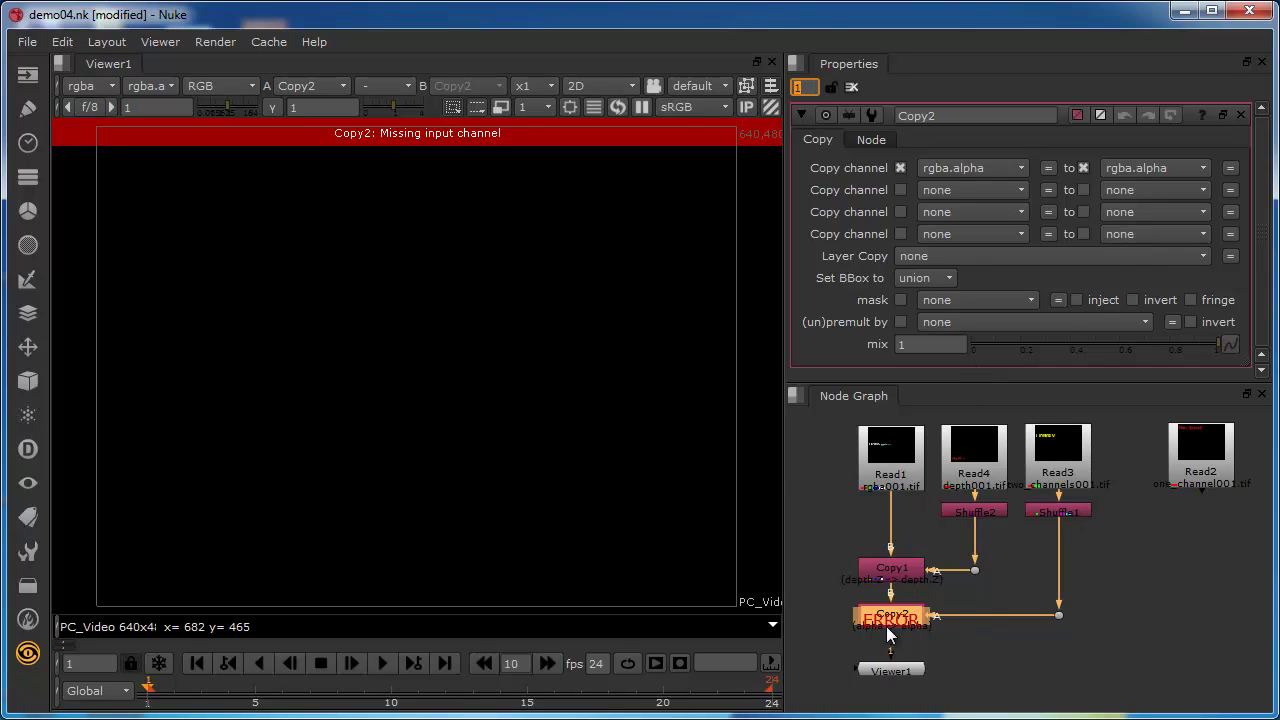
# Inspect Copy2's first source-channel choices, including forward.u and forward.v
pyautogui.click(1058, 470)
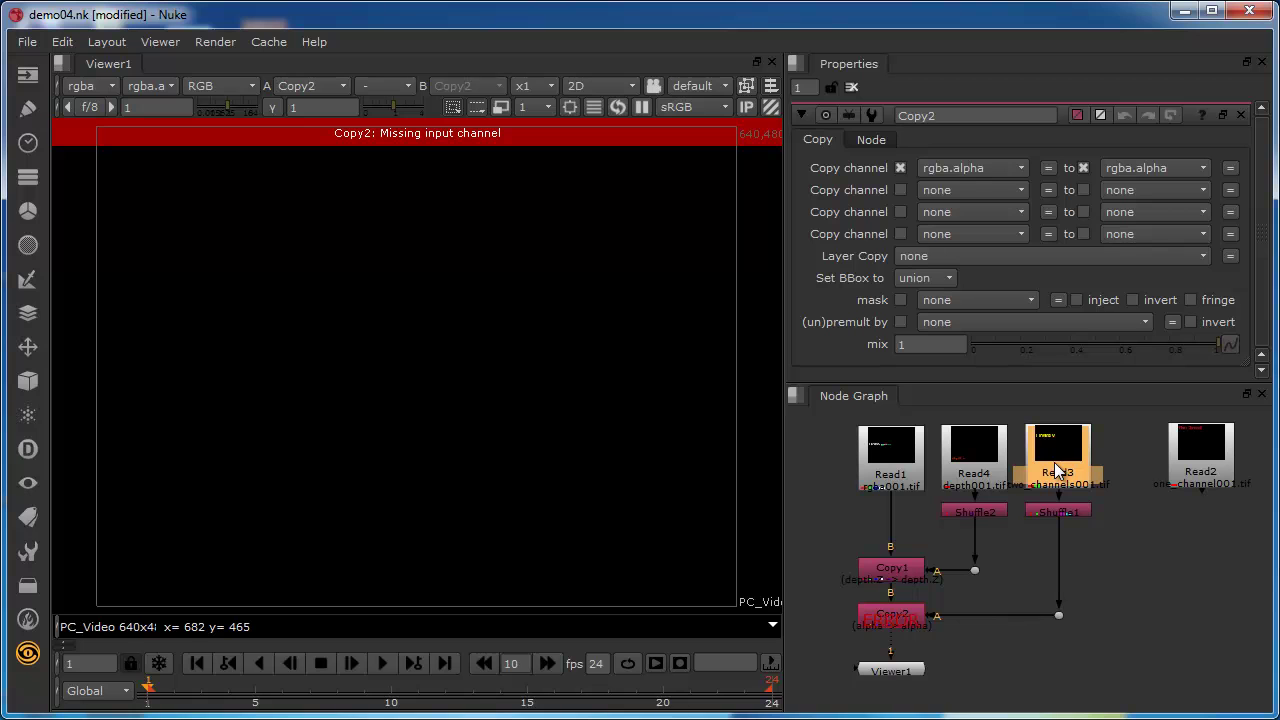
pyautogui.click(961, 167)
pyautogui.click(1134, 157)
pyautogui.click(890, 625)
pyautogui.click(965, 168)
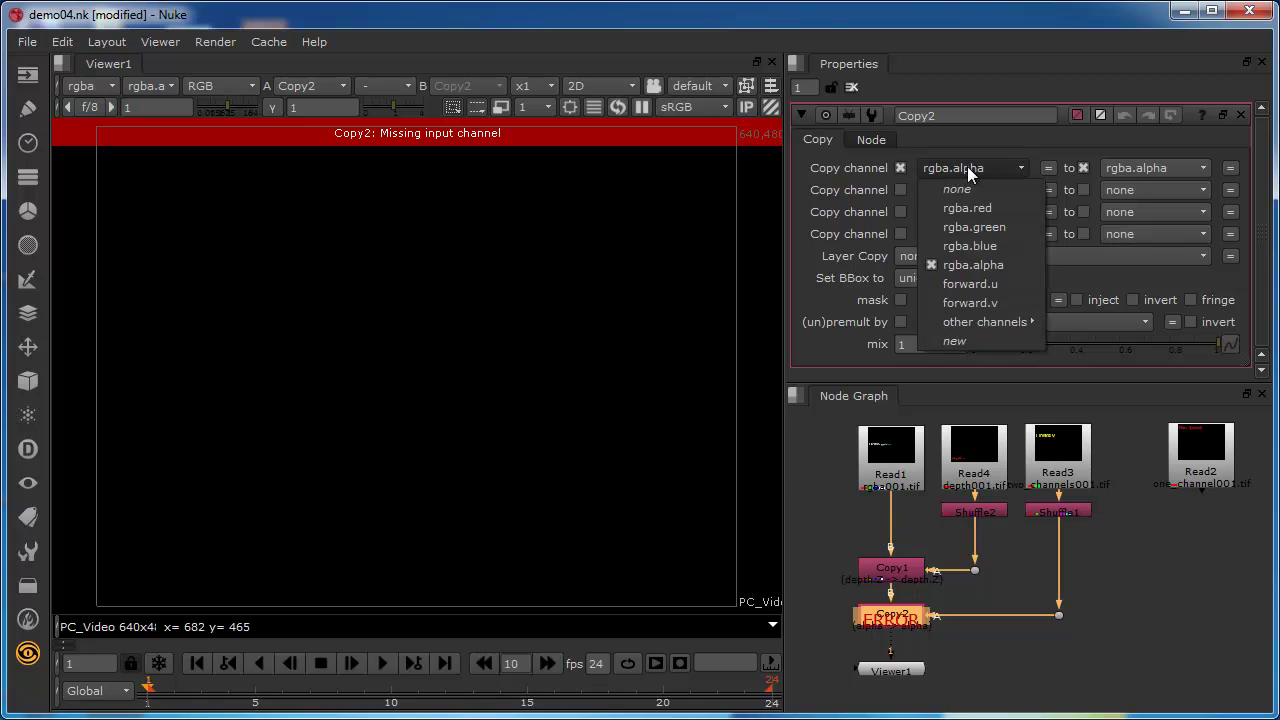
# Set Copy2's first copy channel to copy forward.u into forward.u
pyautogui.click(974, 285)
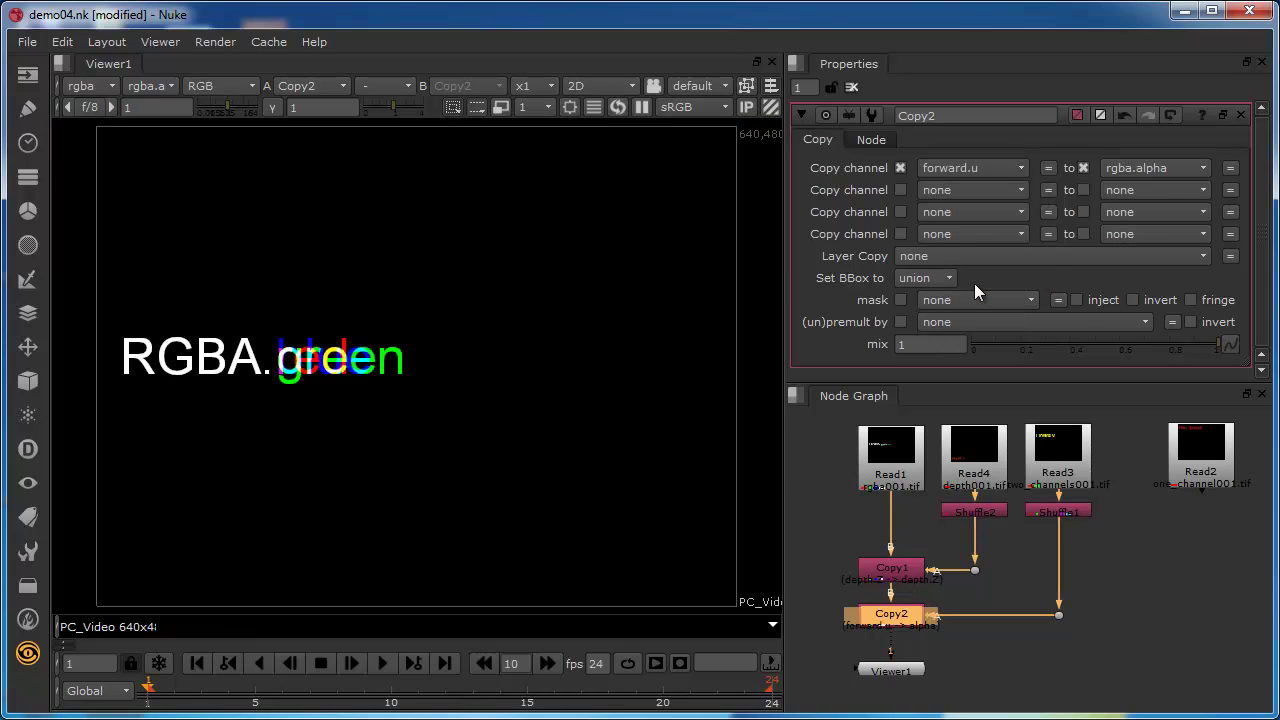
pyautogui.click(1139, 167)
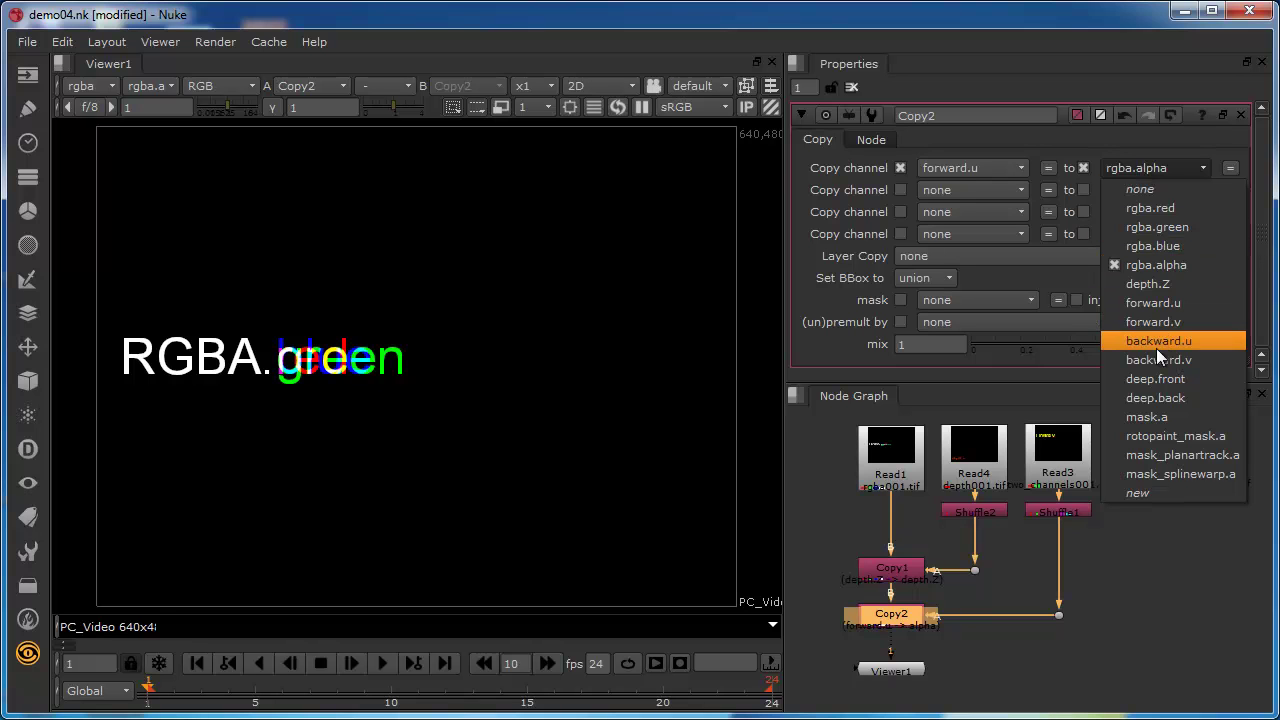
pyautogui.click(1151, 303)
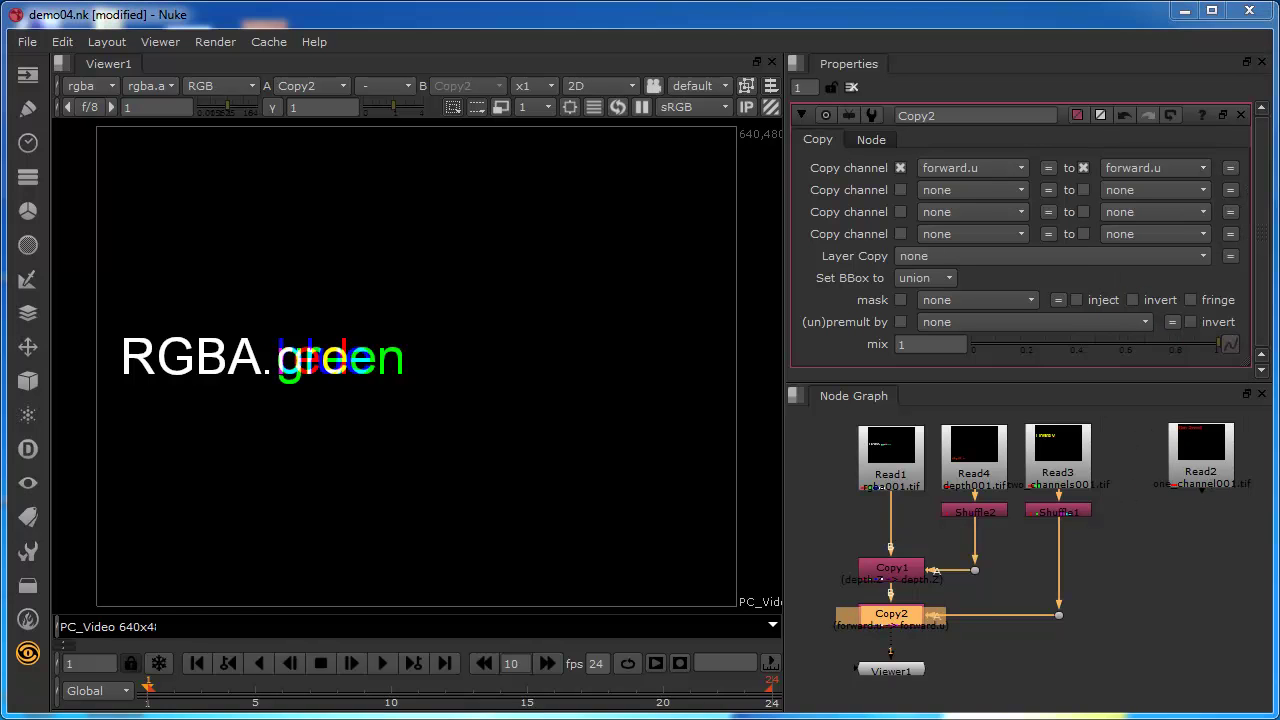
# View the forward layer in Viewer1, check the green channel, then return to RGB
pyautogui.click(102, 89)
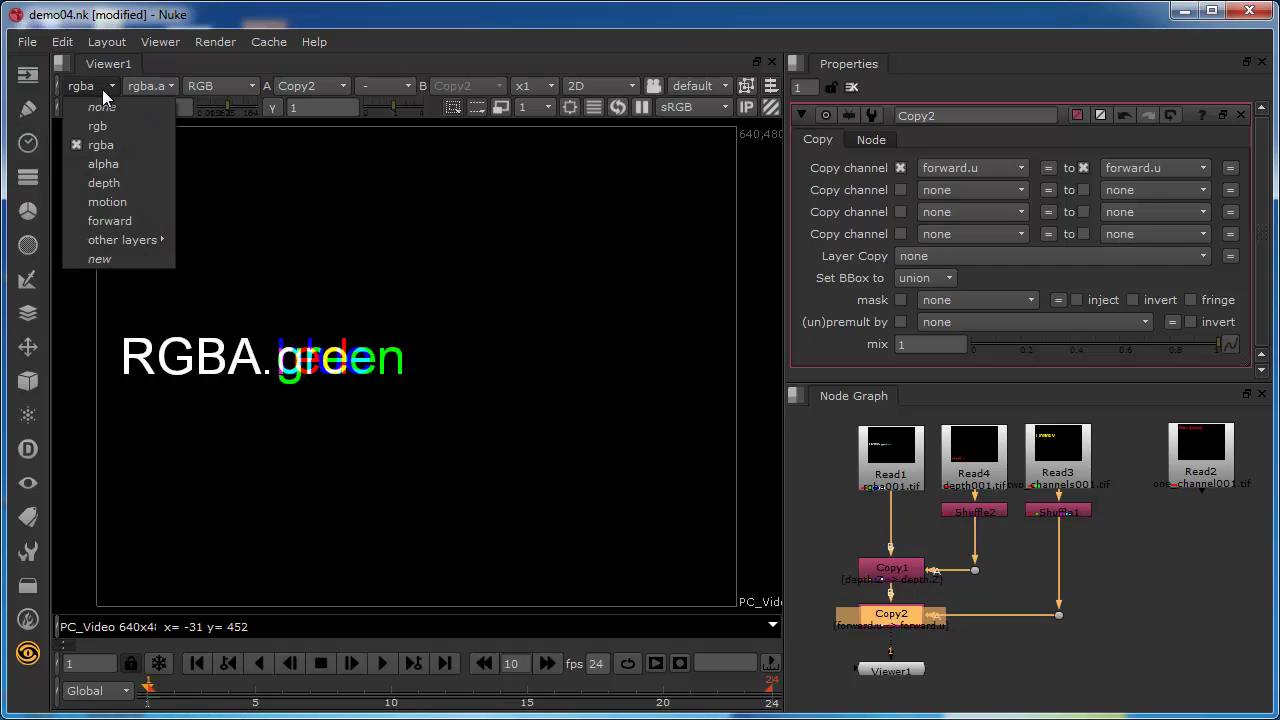
pyautogui.click(112, 220)
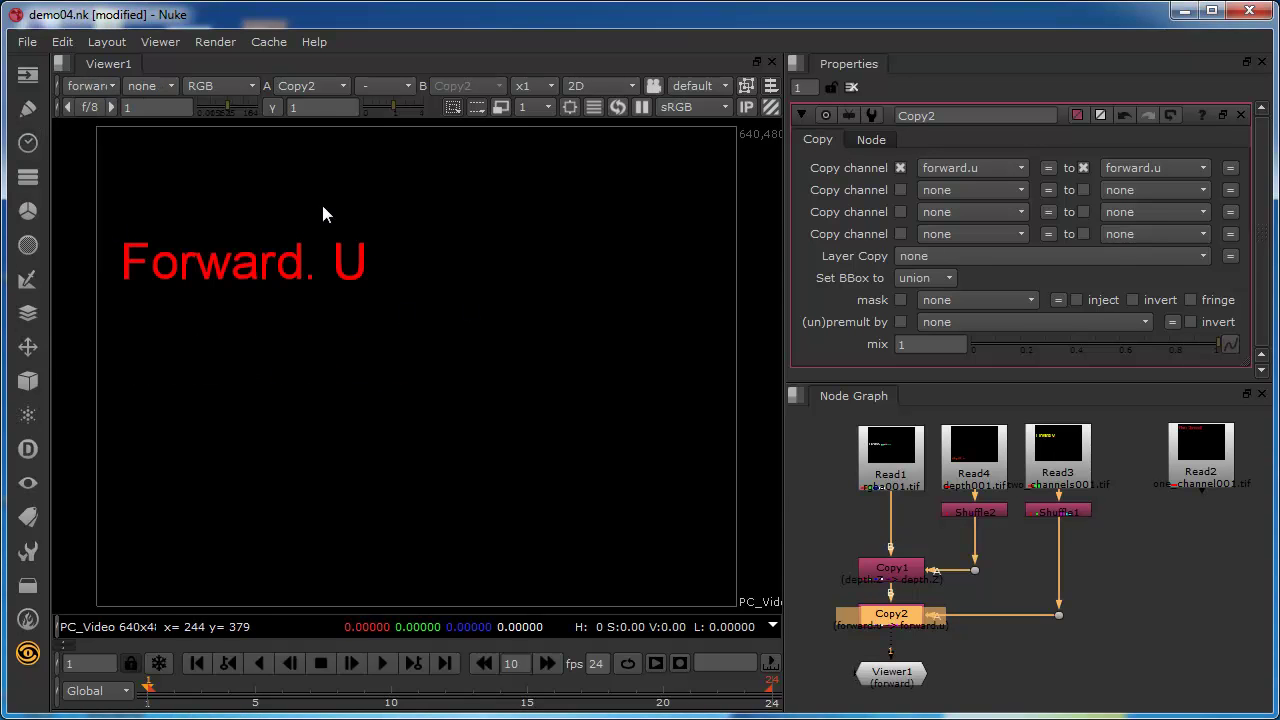
pyautogui.click(226, 81)
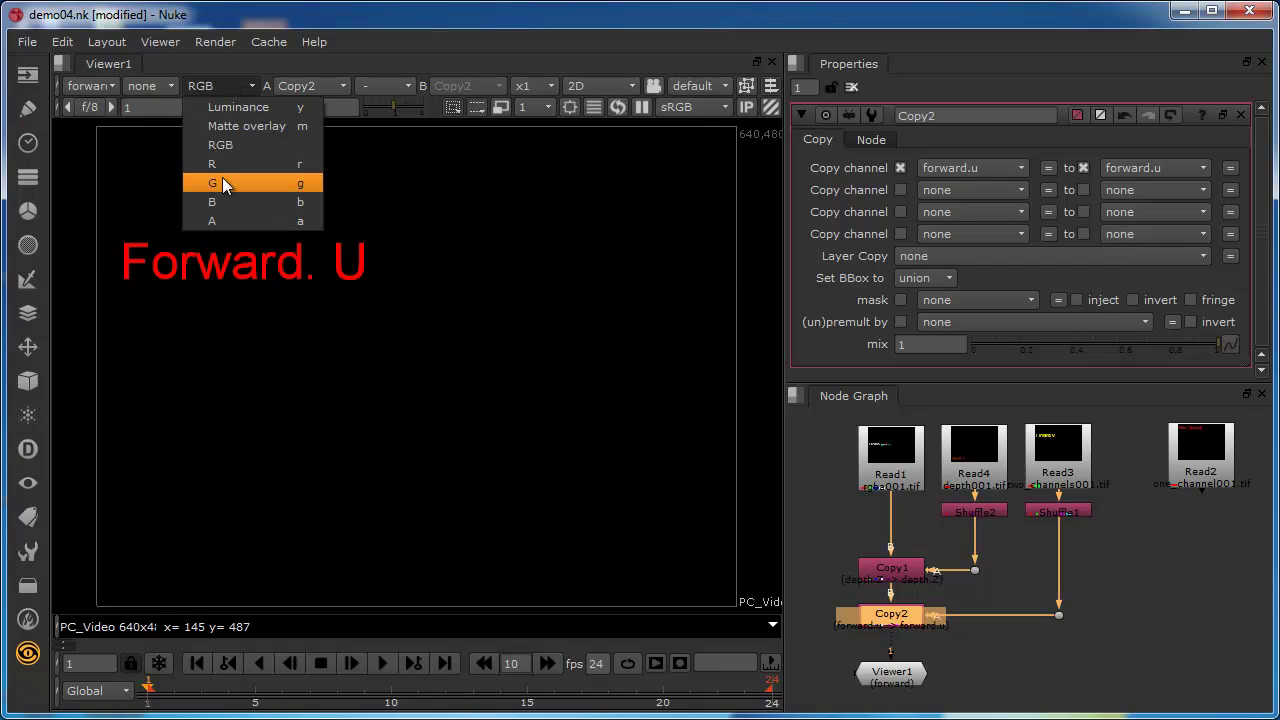
pyautogui.click(222, 183)
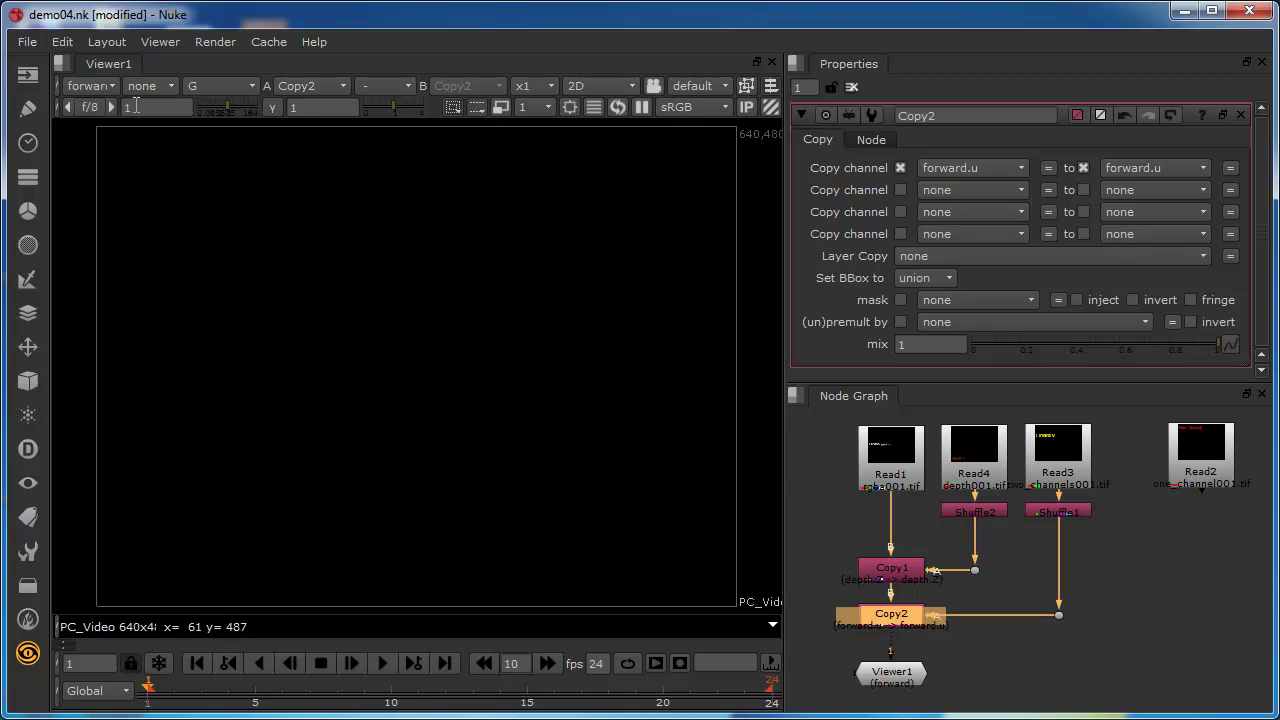
pyautogui.click(218, 87)
pyautogui.click(235, 144)
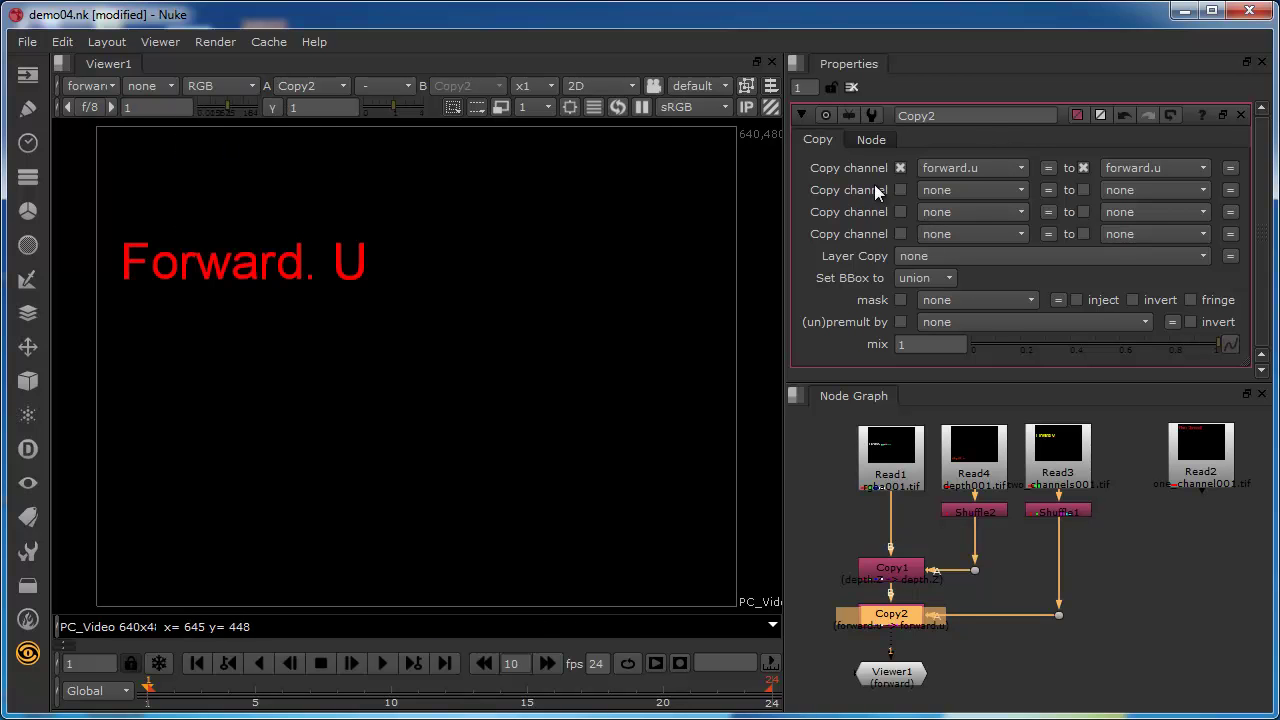
# Set Copy2's second copy row to forward.v into forward.v and select the Dot below Shuffle1
pyautogui.click(955, 191)
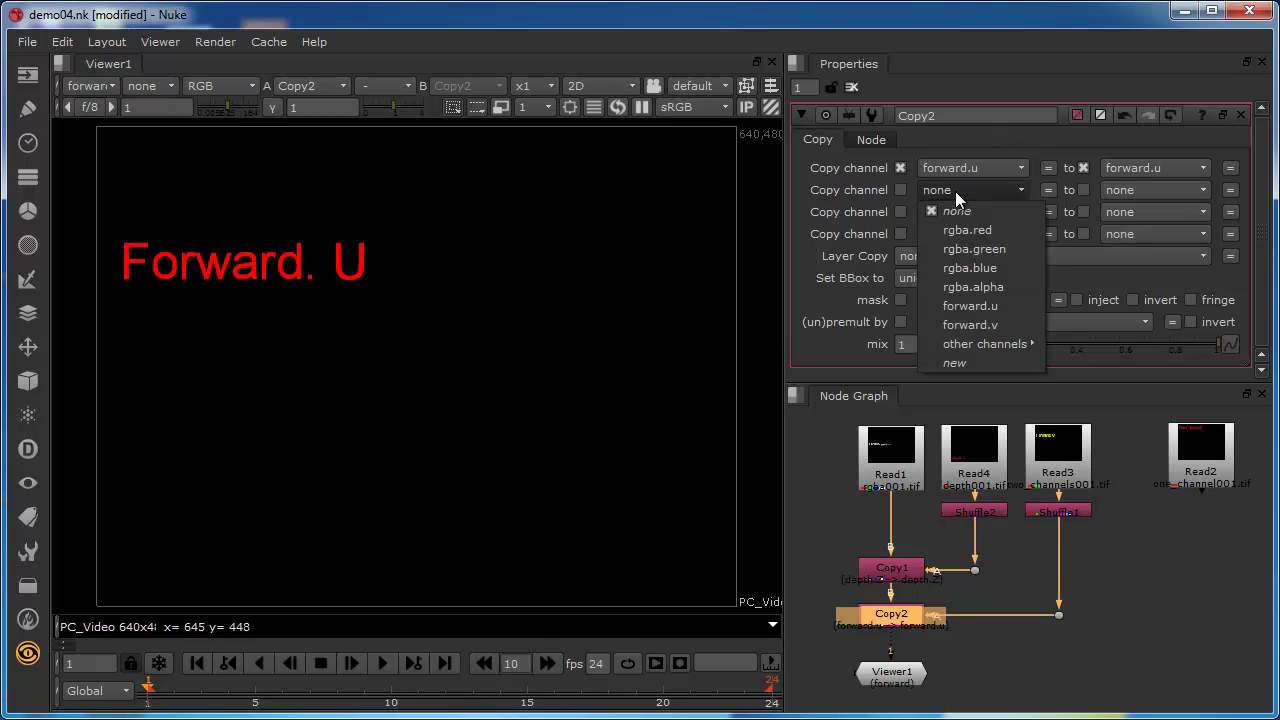
pyautogui.click(967, 323)
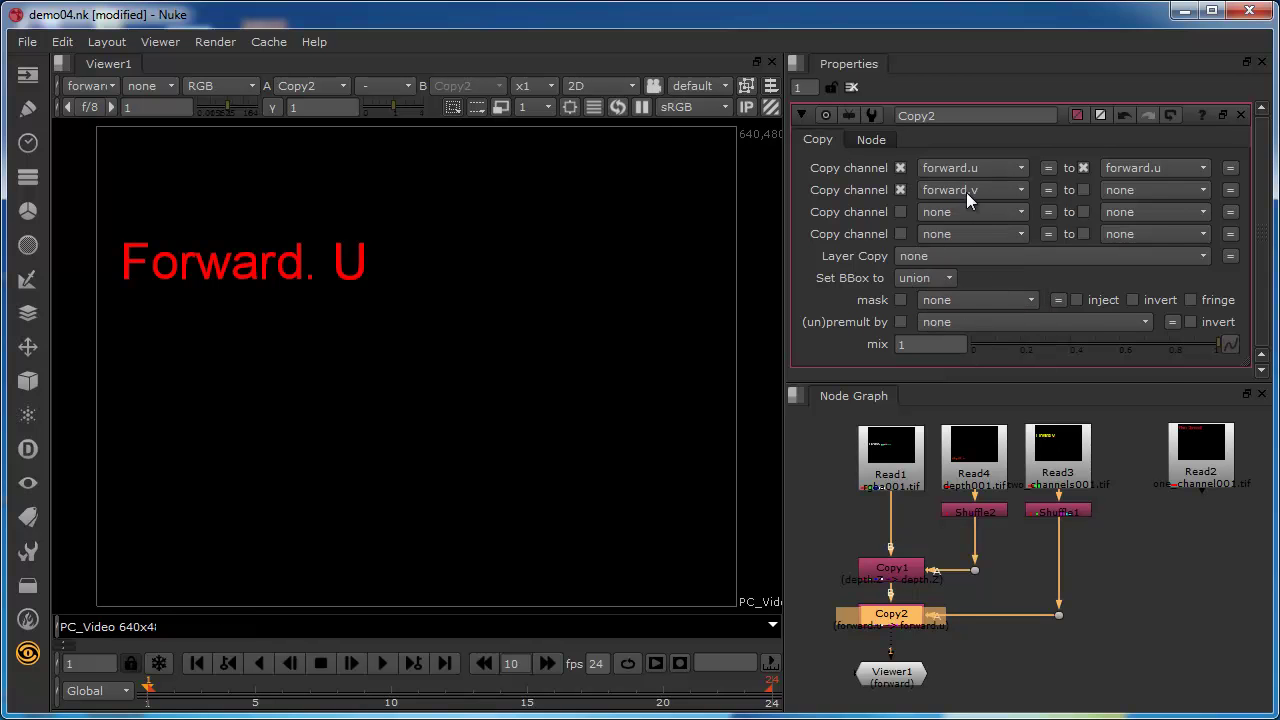
pyautogui.click(1133, 190)
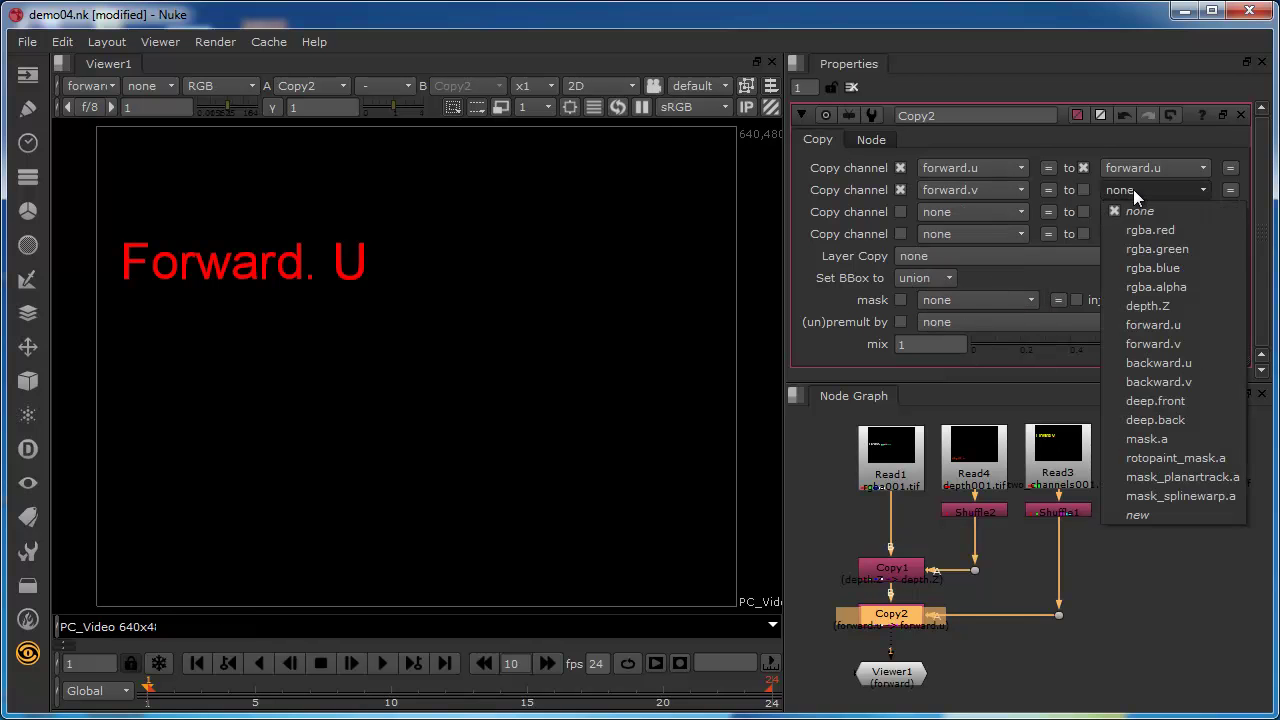
pyautogui.click(1156, 341)
pyautogui.moveTo(1058, 615); pyautogui.dragTo(1060, 625)
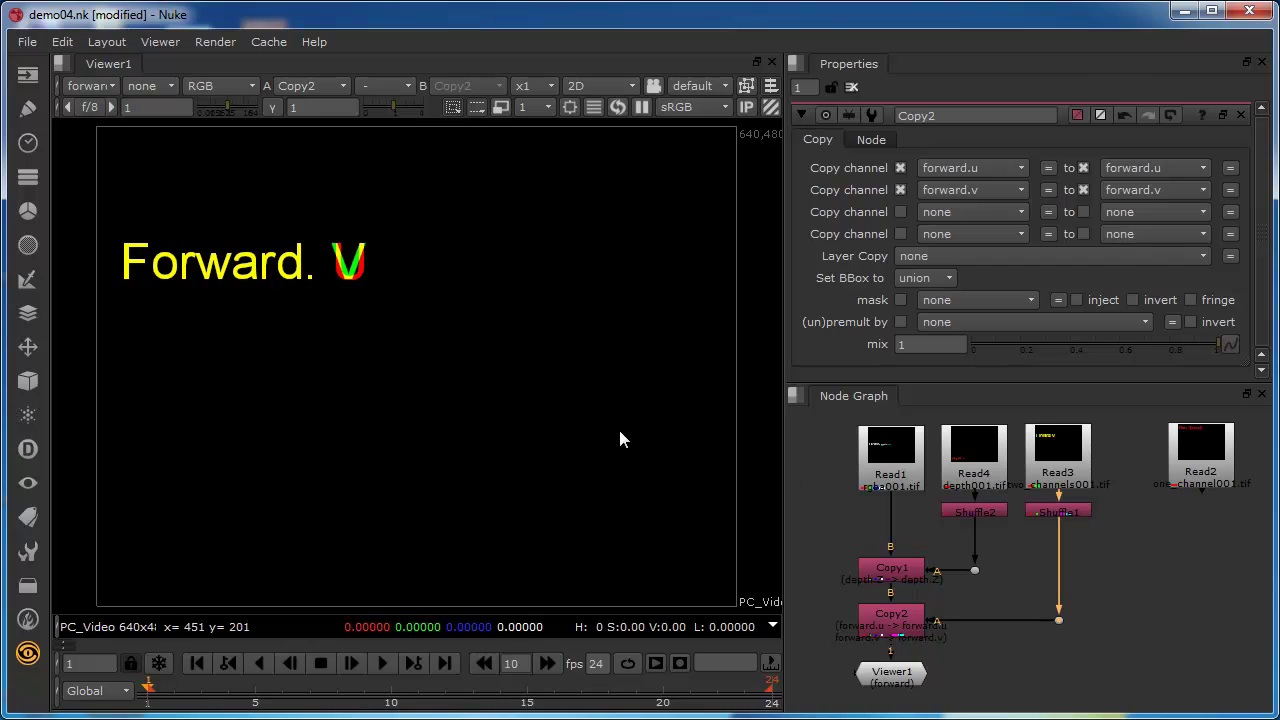
# Display only the red channel (Forward. U), then only the green channel (Forward. V)
pyautogui.click(204, 89)
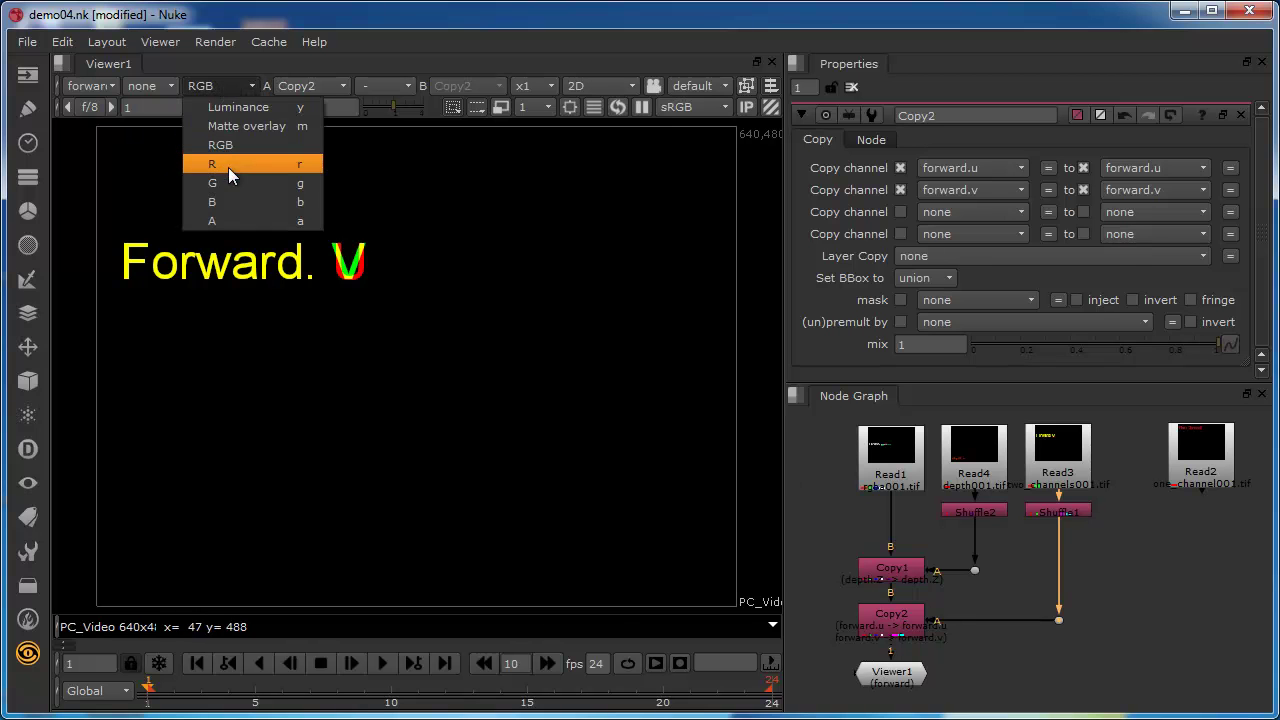
pyautogui.click(227, 161)
pyautogui.click(220, 86)
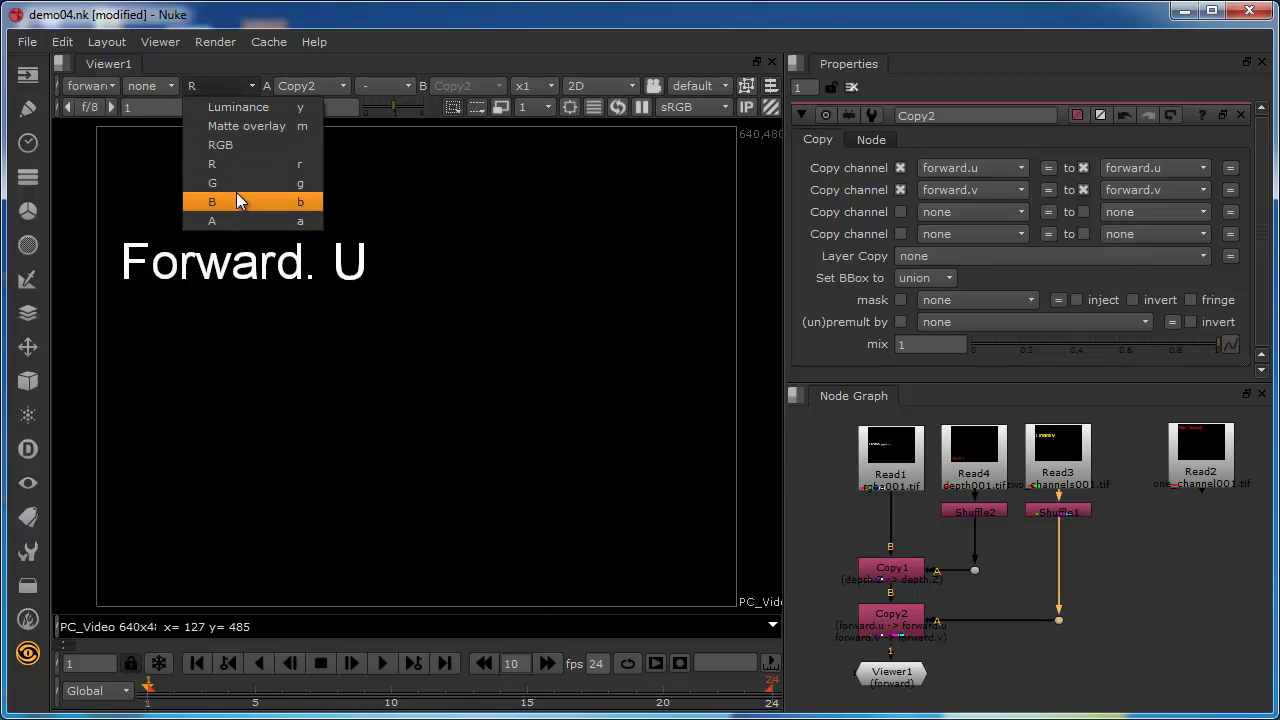
pyautogui.click(236, 193)
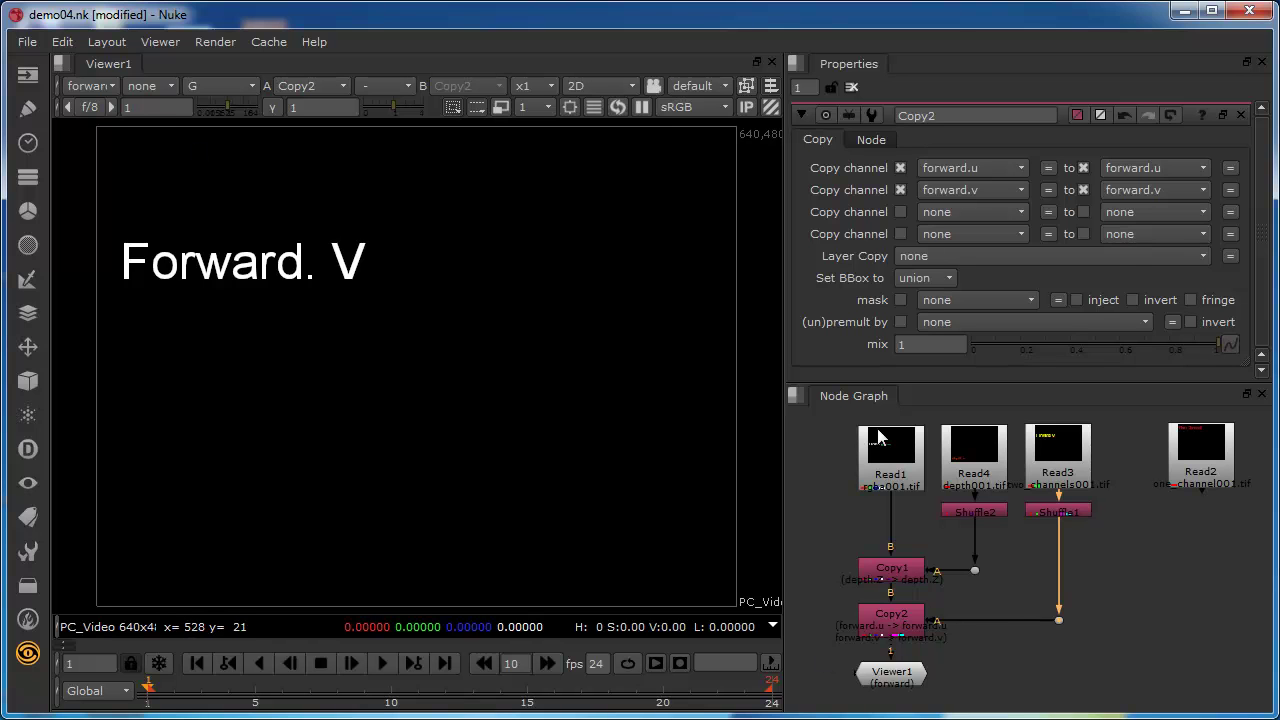
# Briefly connect Viewer1 to Shuffle1, restore it to Copy2, and marquee-select the main chain
pyautogui.click(896, 679)
pyautogui.moveTo(891, 656); pyautogui.dragTo(1049, 515)
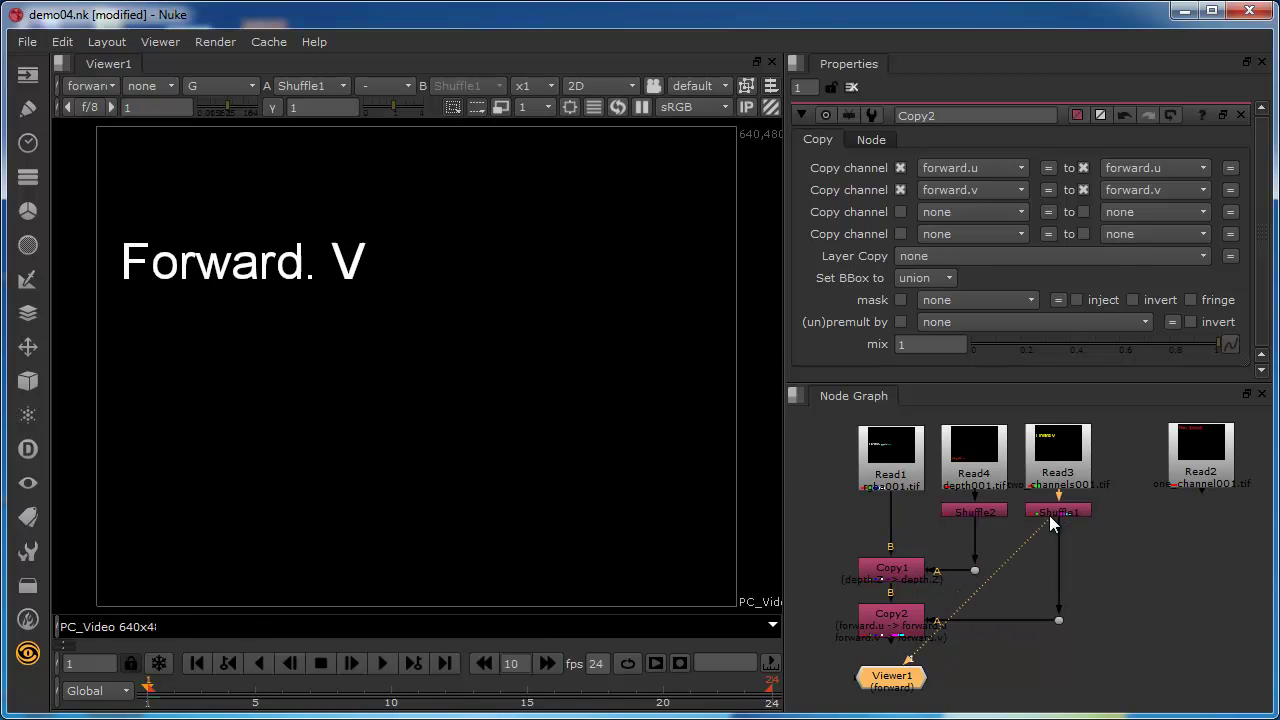
pyautogui.moveTo(915, 664); pyautogui.dragTo(888, 645)
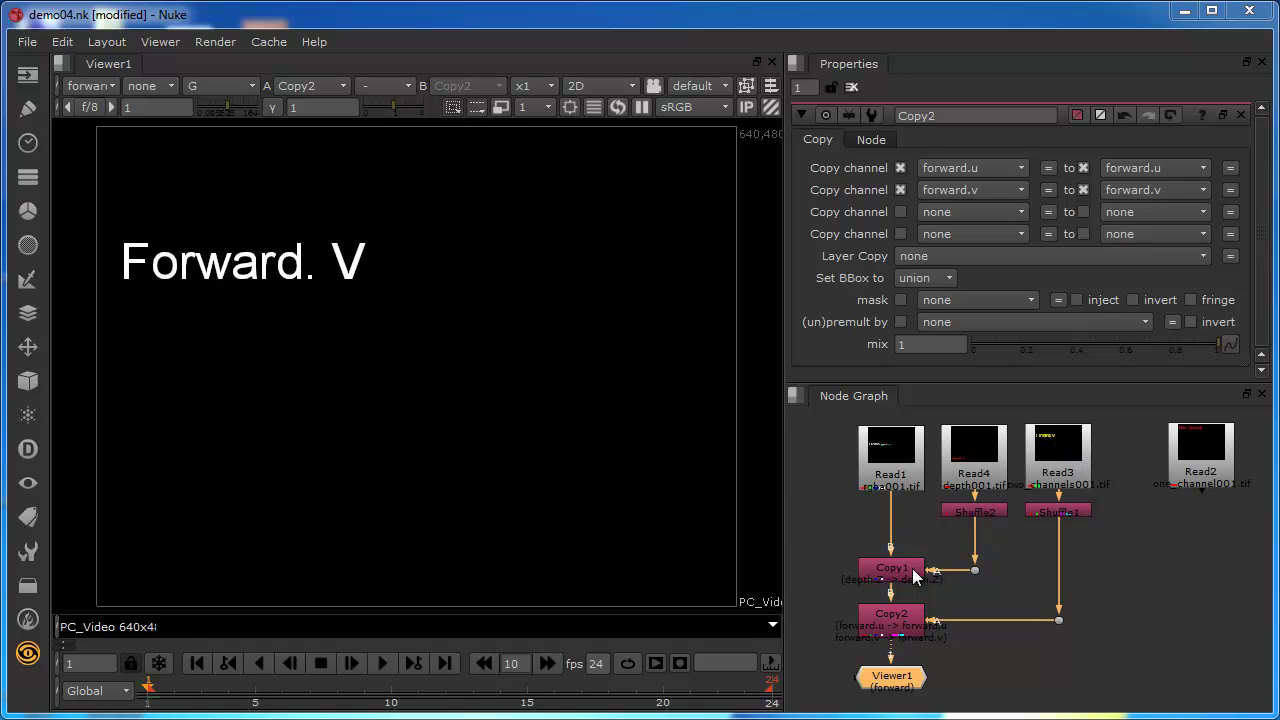
pyautogui.moveTo(816, 420); pyautogui.dragTo(944, 708)
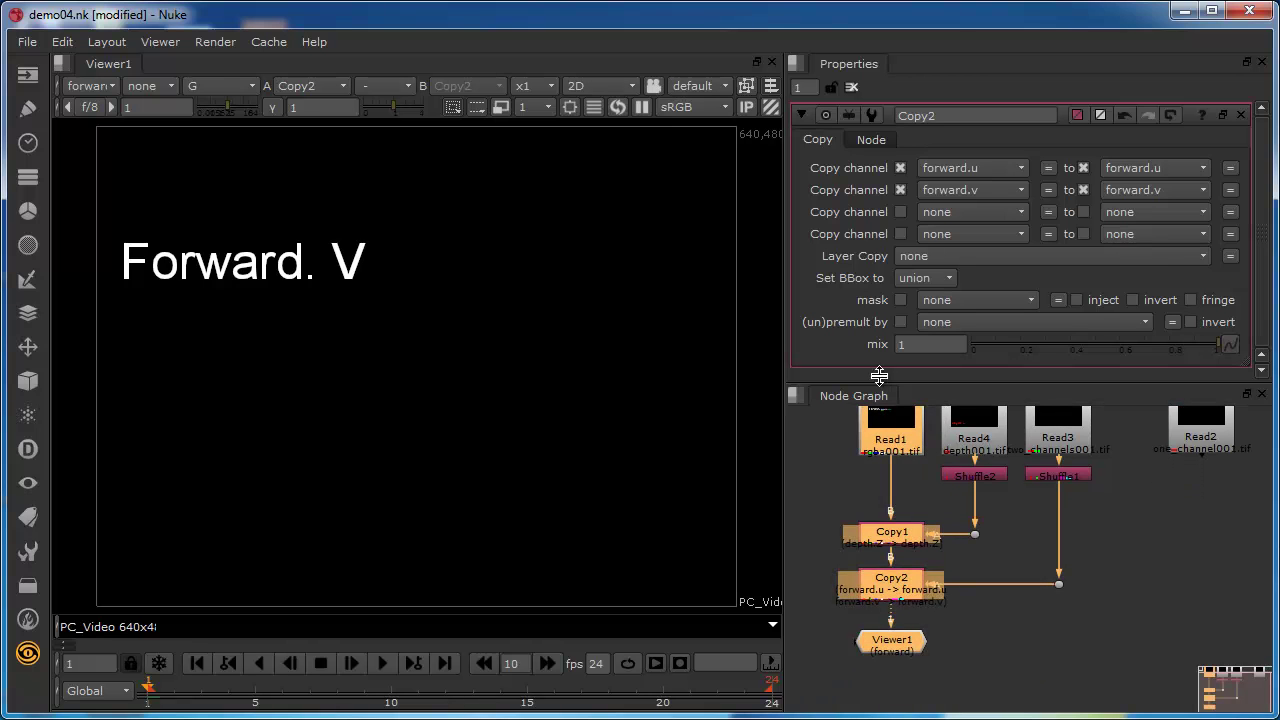